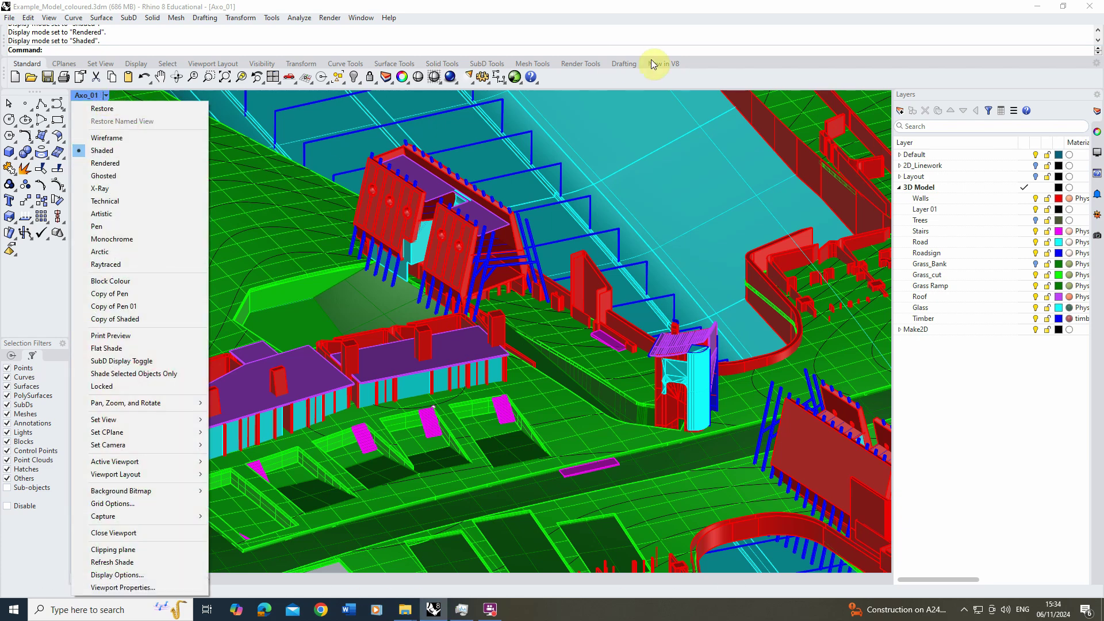
Change the display colour of the Grass_cut layer to a dark green swatch
{"action": "left_click", "coordinate": [632, 78]}
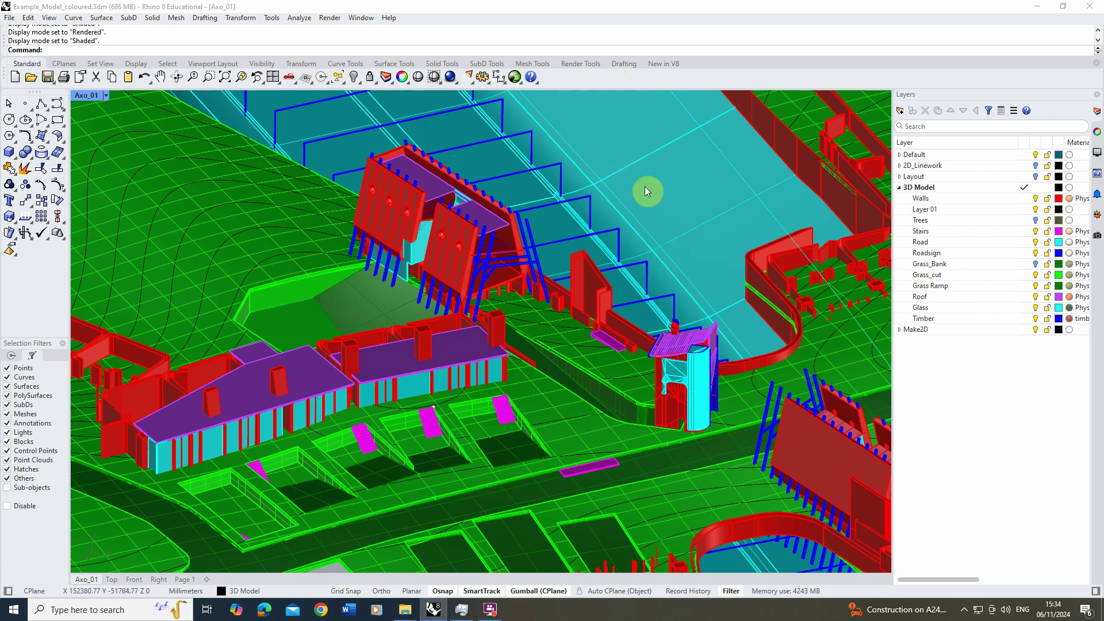
{"action": "left_click", "coordinate": [1060, 280]}
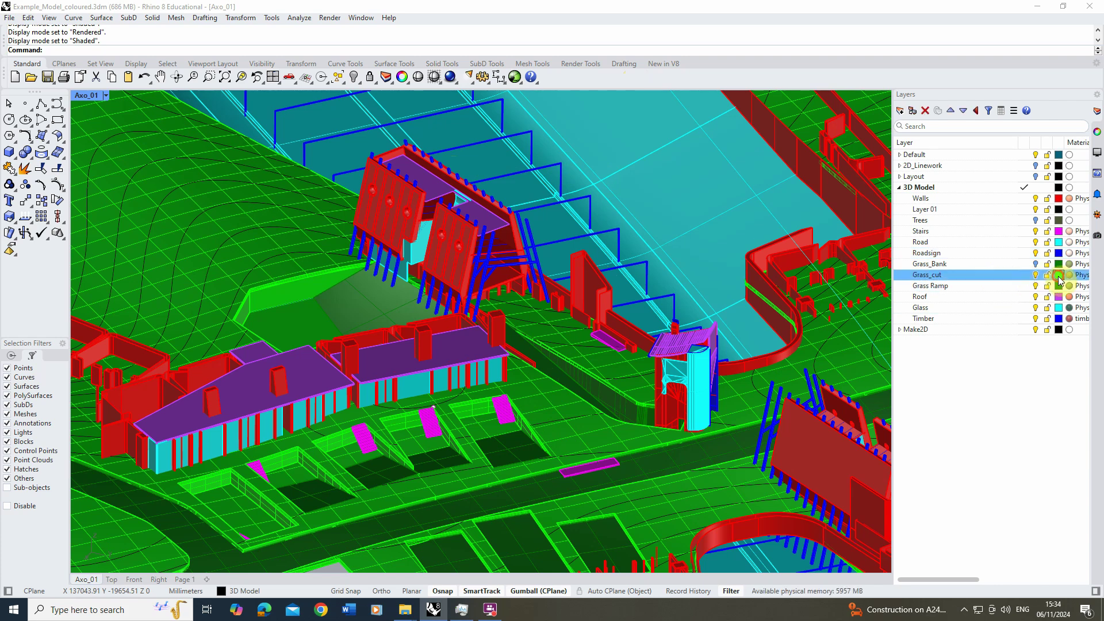
{"action": "left_click", "coordinate": [1058, 276]}
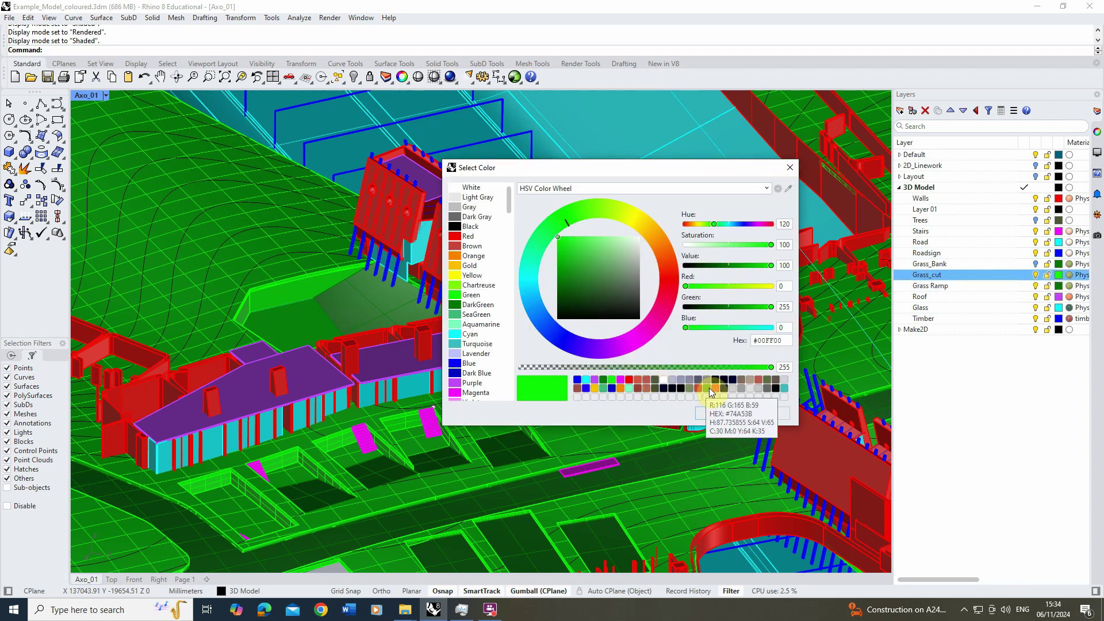
{"action": "left_click", "coordinate": [690, 388]}
{"action": "left_click", "coordinate": [719, 412]}
{"action": "left_click", "coordinate": [482, 307]}
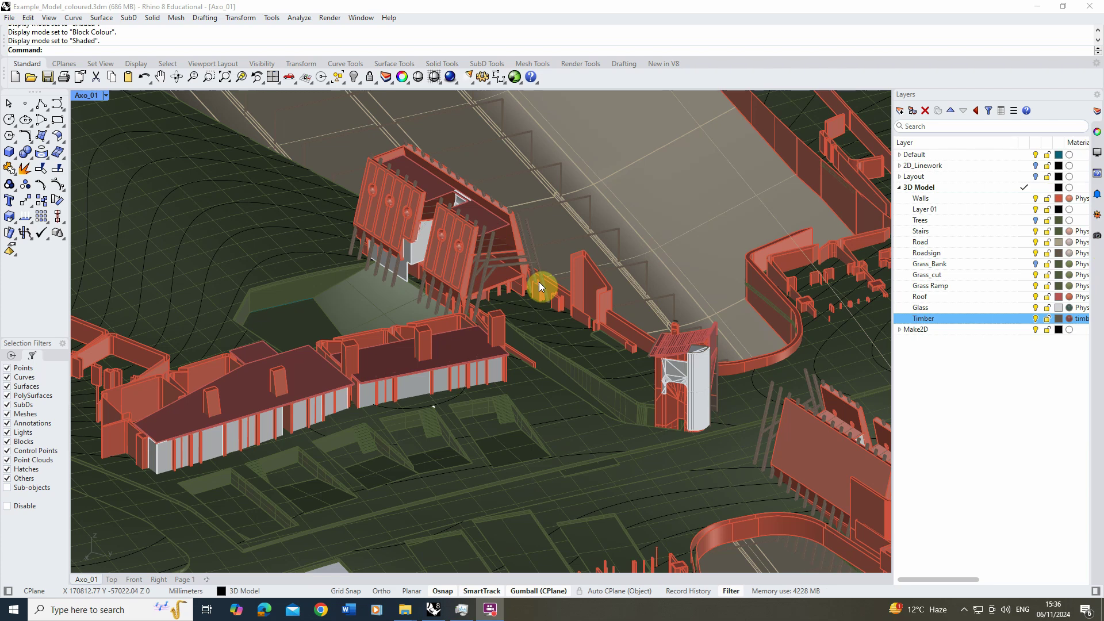
Set the Axo_01 viewport to Rendered and, in the render properties, turn the skylight off and the sun on
{"action": "left_click", "coordinate": [107, 95]}
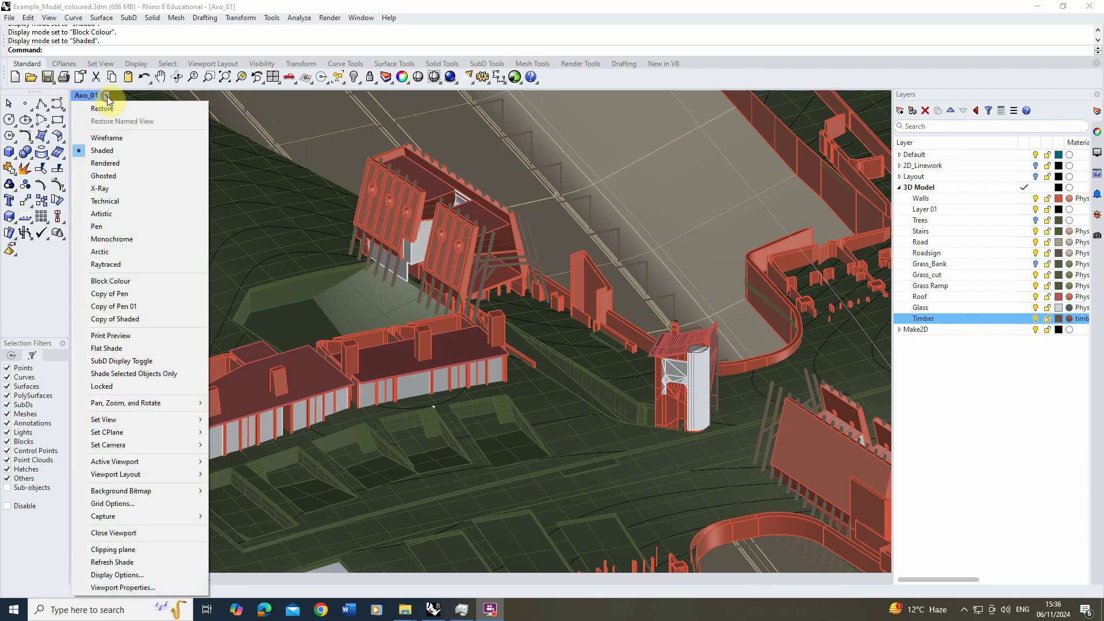
{"action": "left_click", "coordinate": [115, 164]}
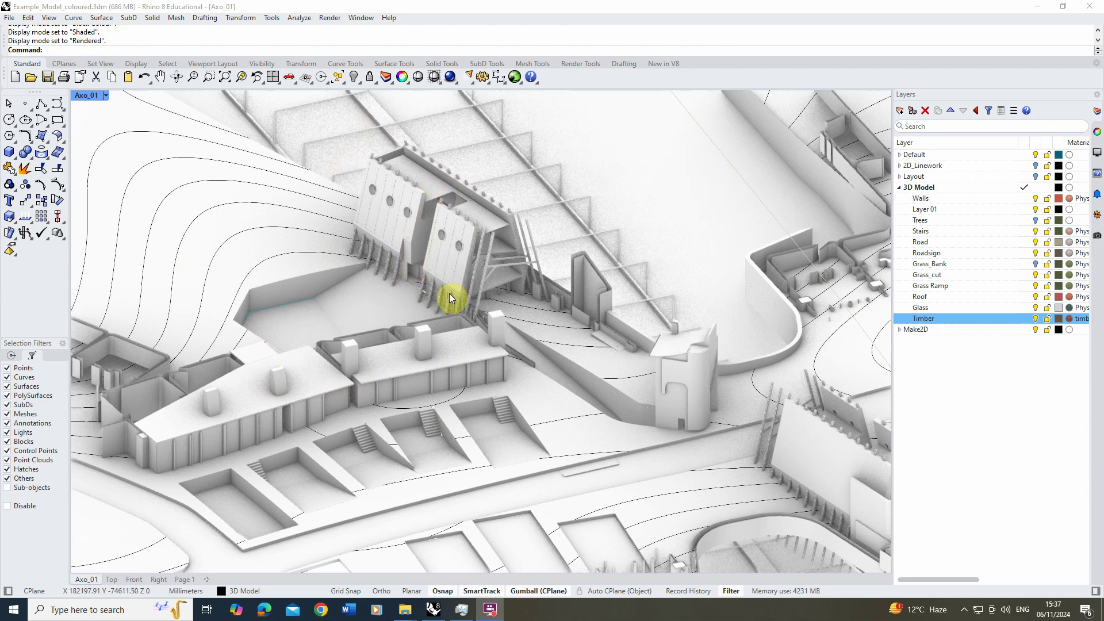
{"action": "left_click", "coordinate": [329, 18]}
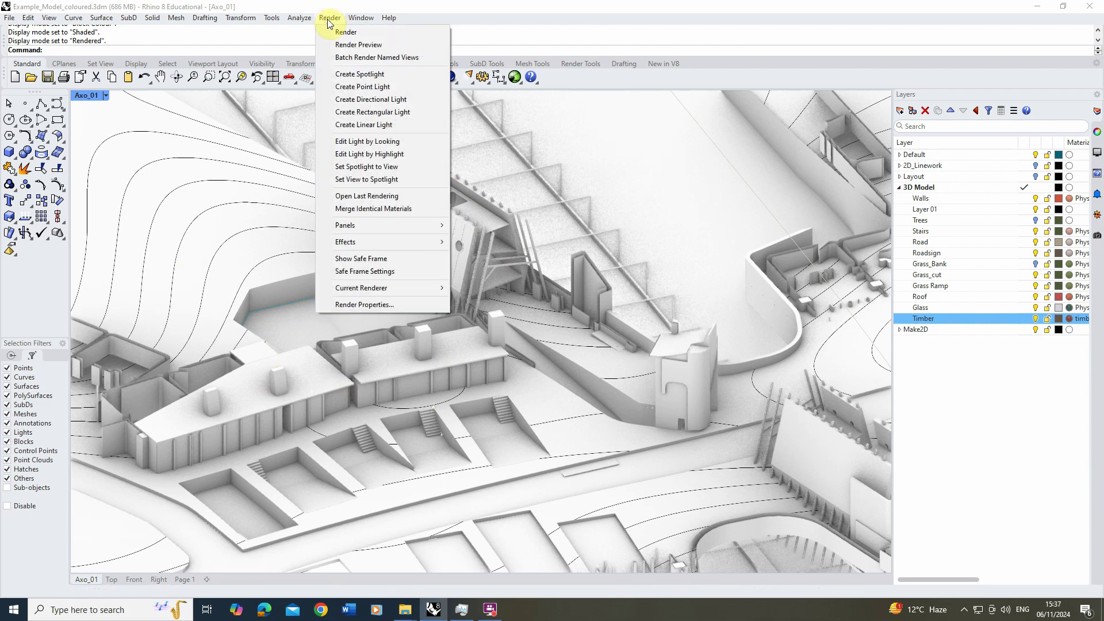
{"action": "left_click", "coordinate": [359, 304]}
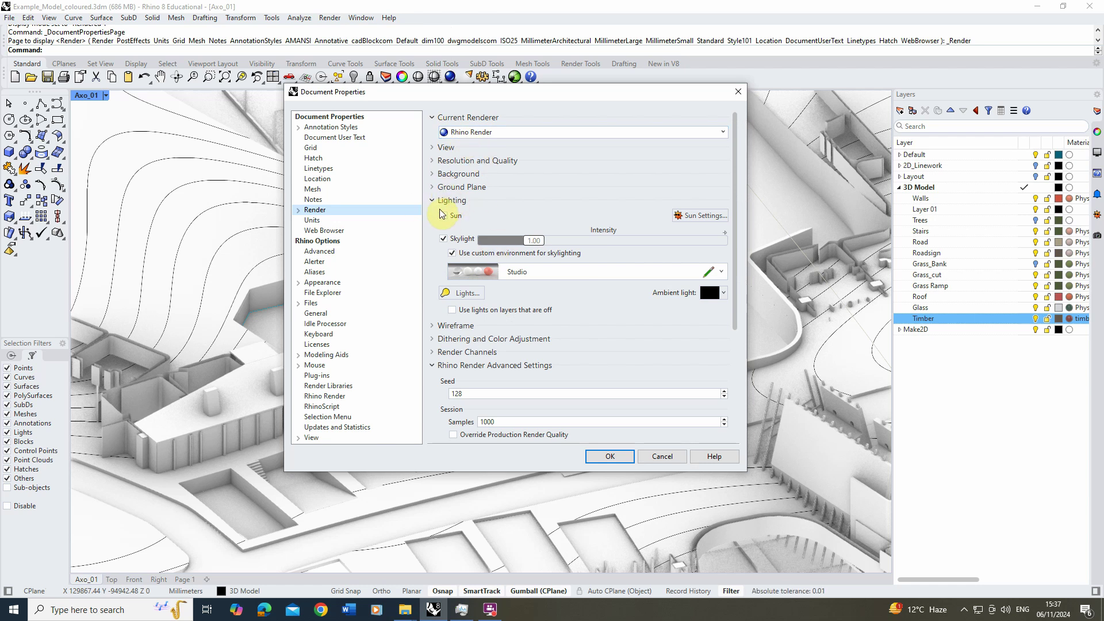
{"action": "left_click", "coordinate": [444, 239]}
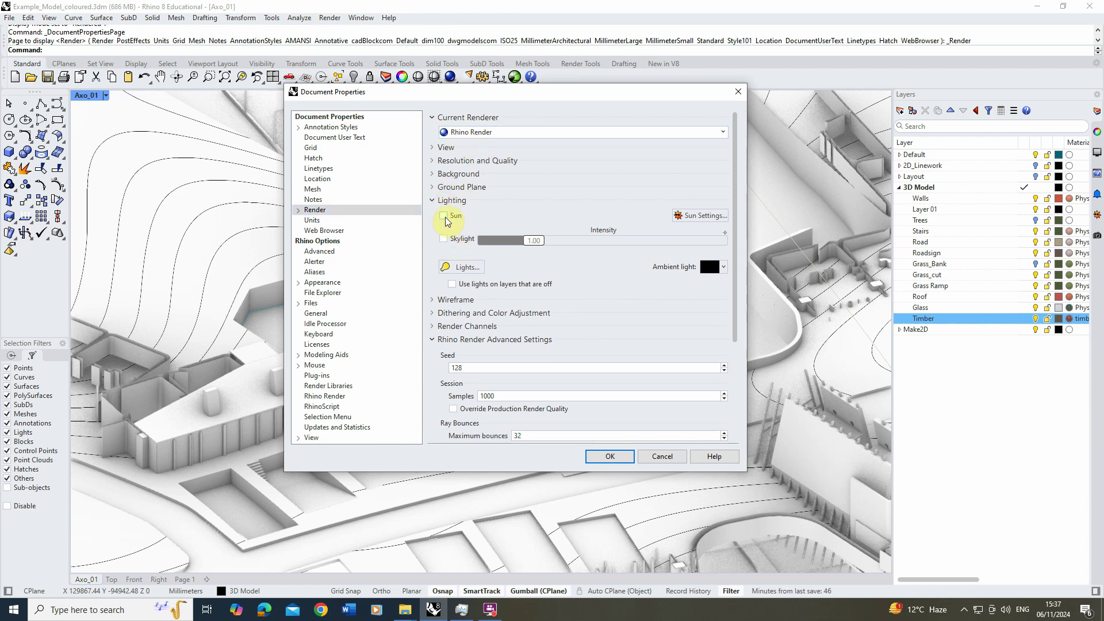
{"action": "left_click", "coordinate": [444, 217]}
{"action": "left_click", "coordinate": [610, 456]}
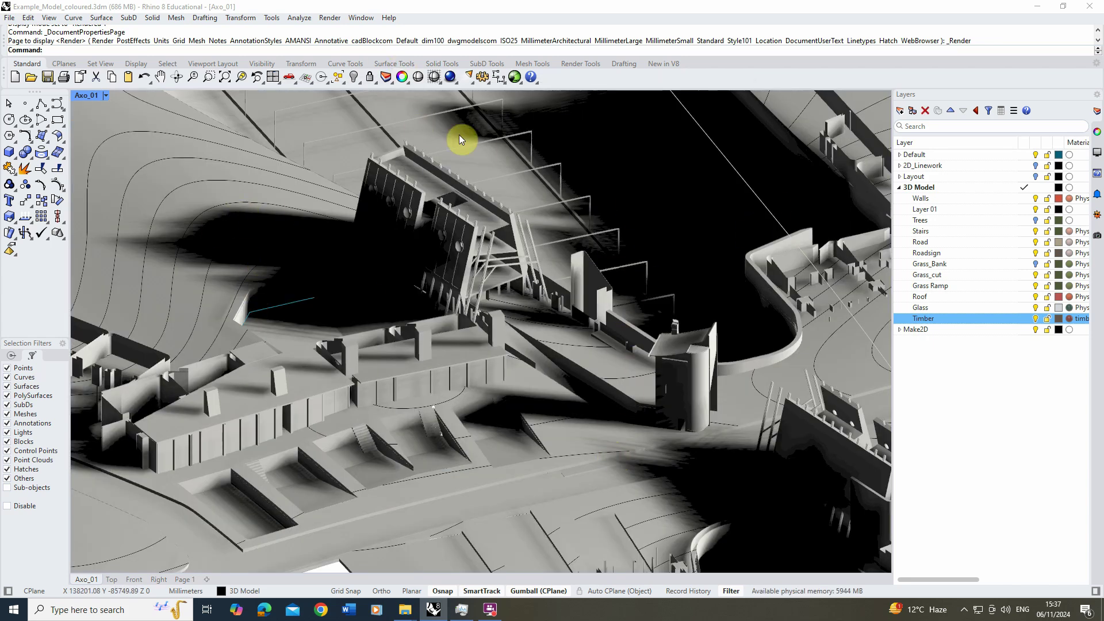
Adjust the manual sun position to an azimuth of 335.8° and an altitude of 23.0°
{"action": "left_click", "coordinate": [582, 67]}
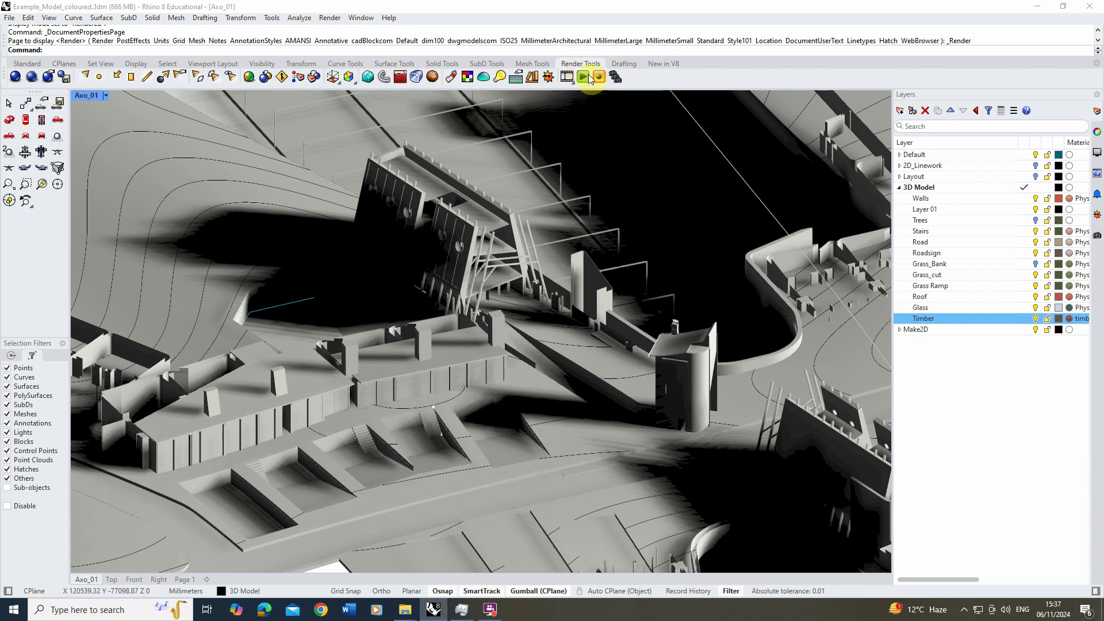
{"action": "left_click", "coordinate": [549, 79]}
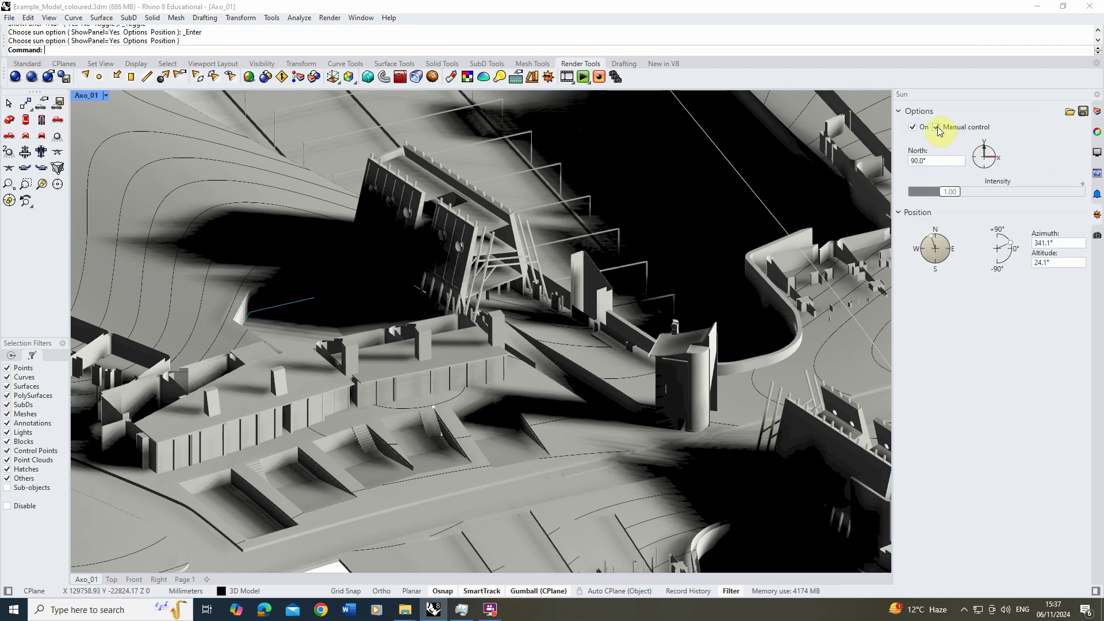
{"action": "left_click_drag", "start_coordinate": [1009, 244], "coordinate": [1013, 242]}
{"action": "left_click_drag", "start_coordinate": [918, 251], "coordinate": [930, 239]}
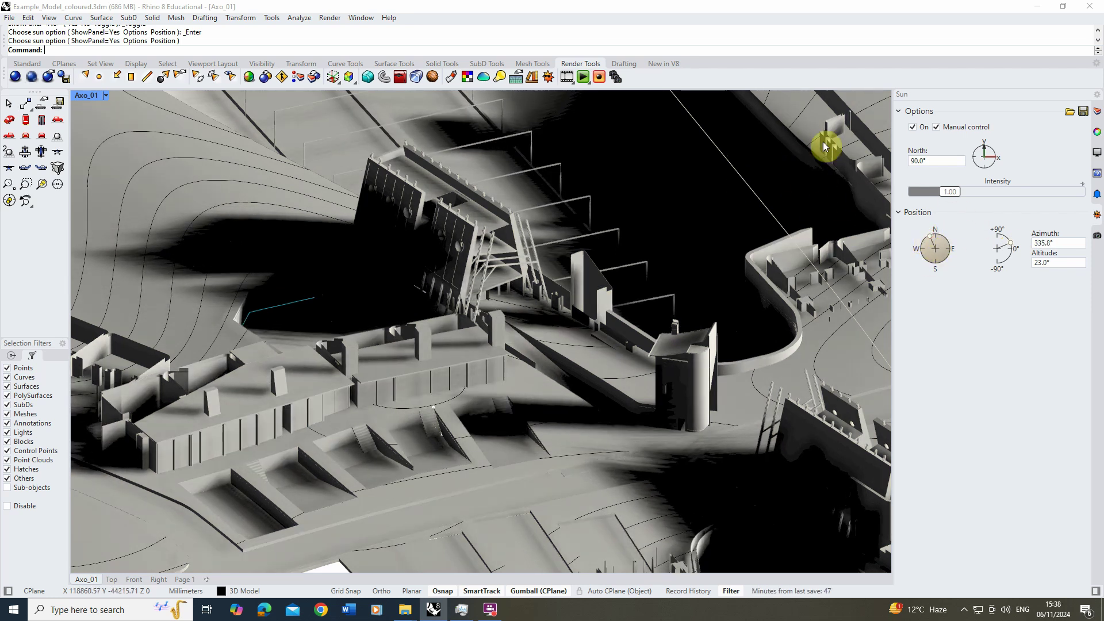
Return the Axo_01 viewport to Shaded display and bring back the layer list
{"action": "left_click", "coordinate": [26, 64]}
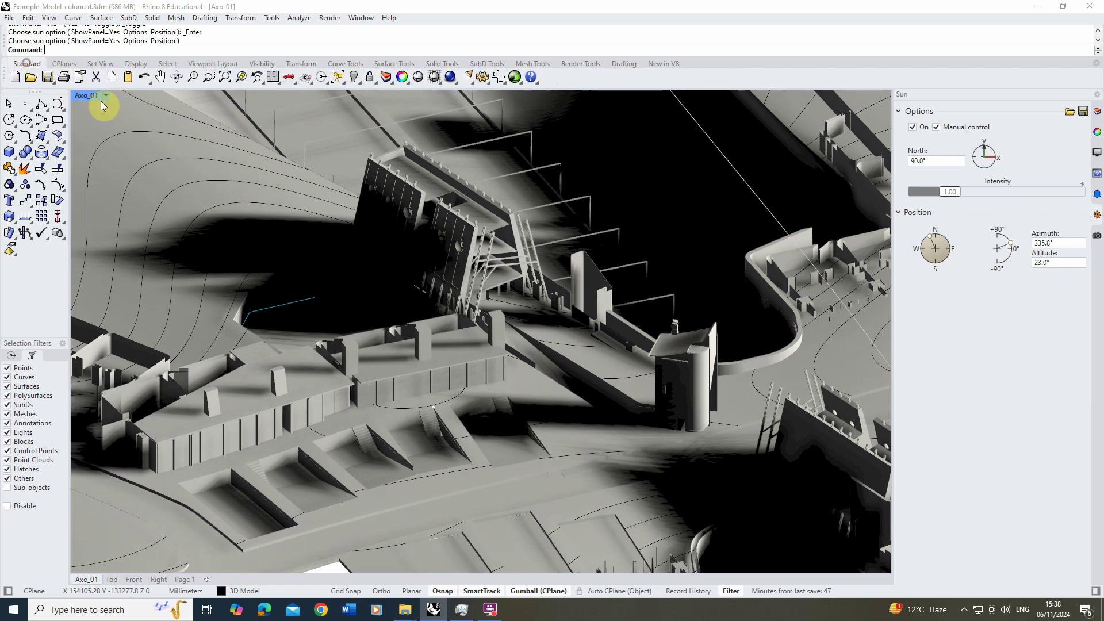
{"action": "left_click", "coordinate": [105, 95]}
{"action": "left_click", "coordinate": [122, 151]}
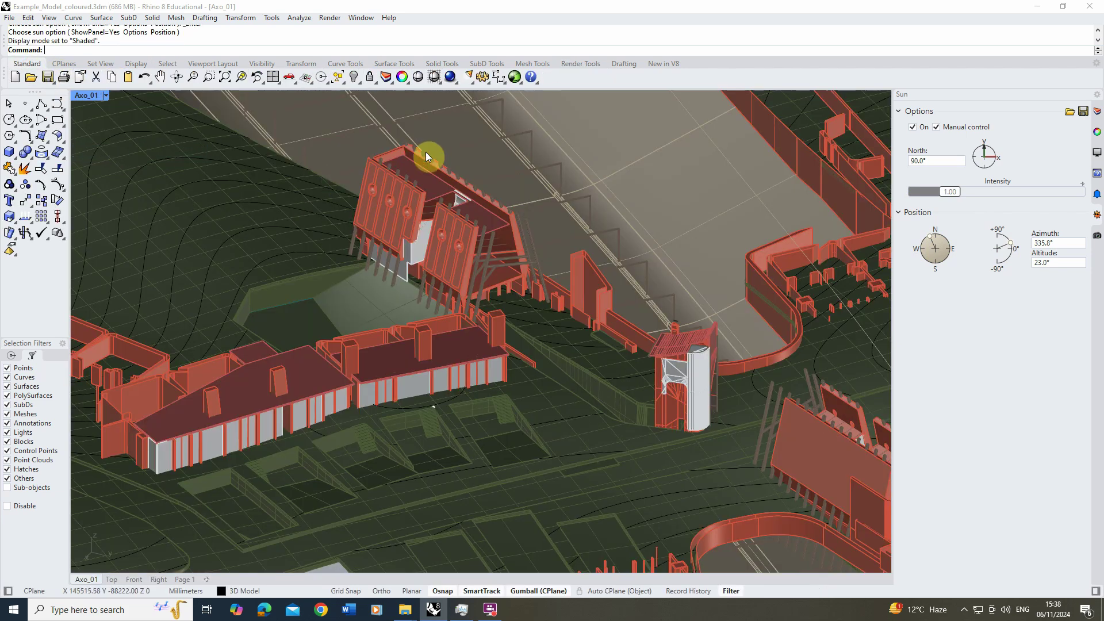
{"action": "left_click", "coordinate": [1097, 111]}
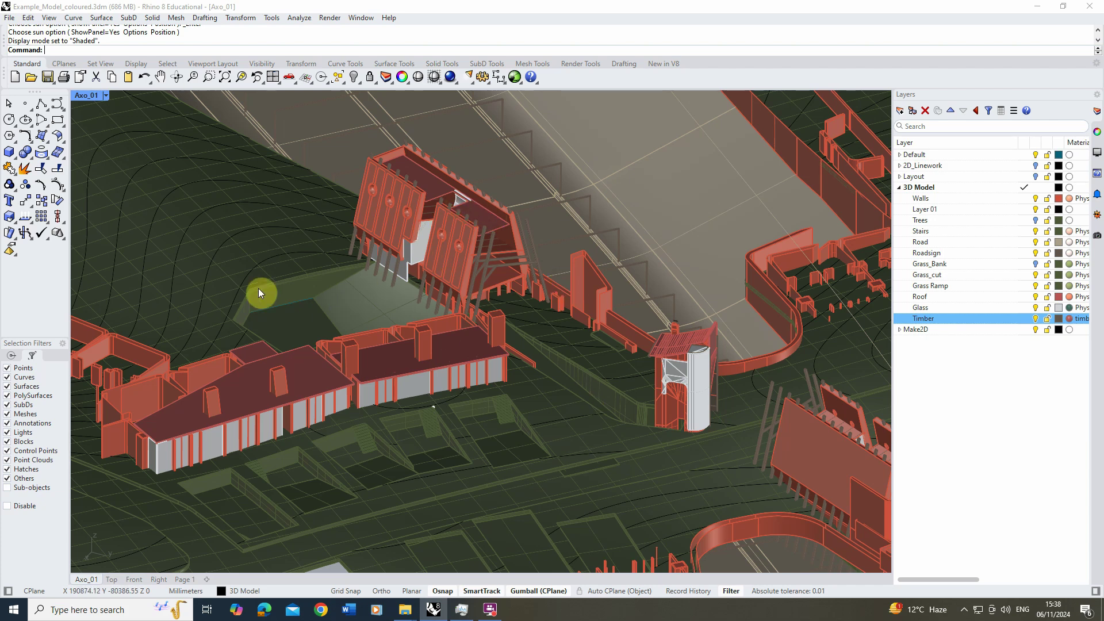
Create a new display mode named Cal Shader and apply it to the Axo_01 viewport
{"action": "left_click", "coordinate": [106, 95]}
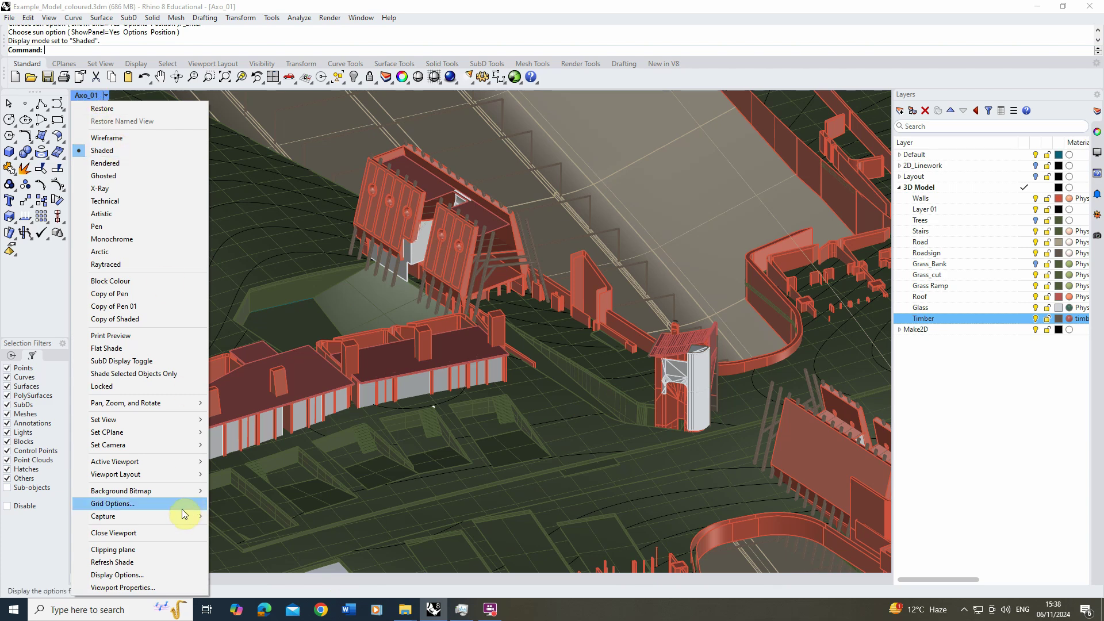
{"action": "left_click", "coordinate": [126, 575]}
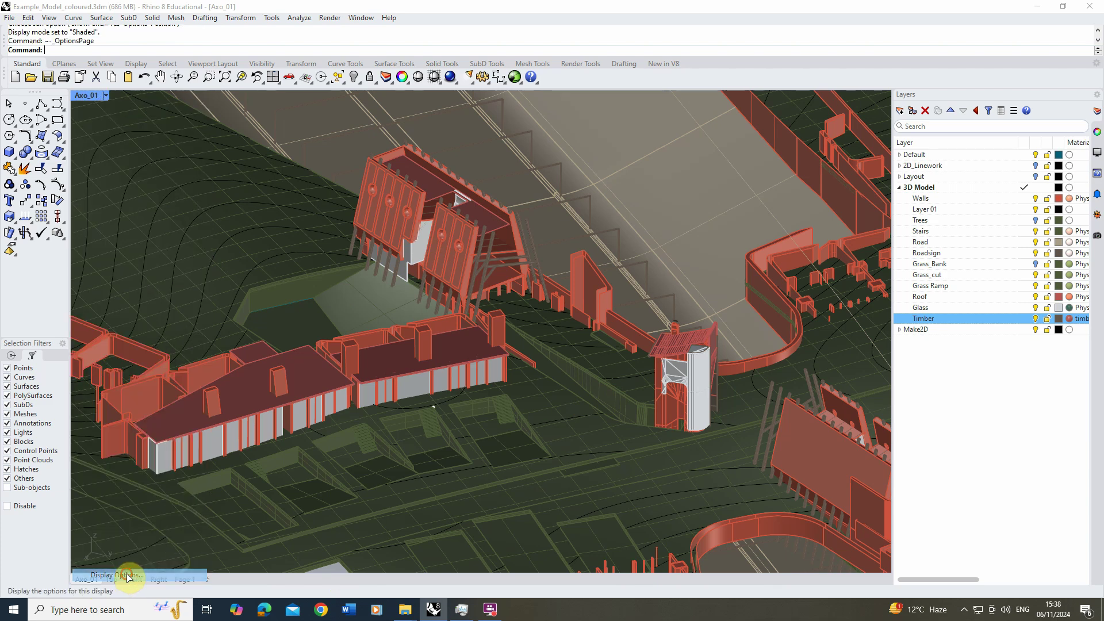
{"action": "left_click_drag", "start_coordinate": [537, 48], "coordinate": [358, 113]}
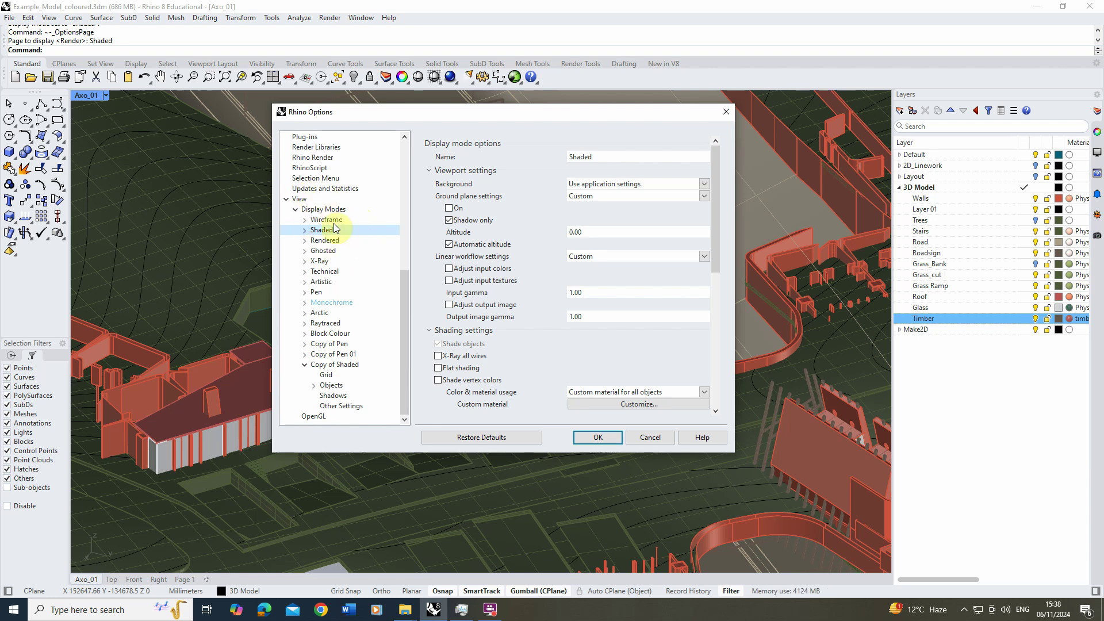
{"action": "left_click", "coordinate": [308, 210]}
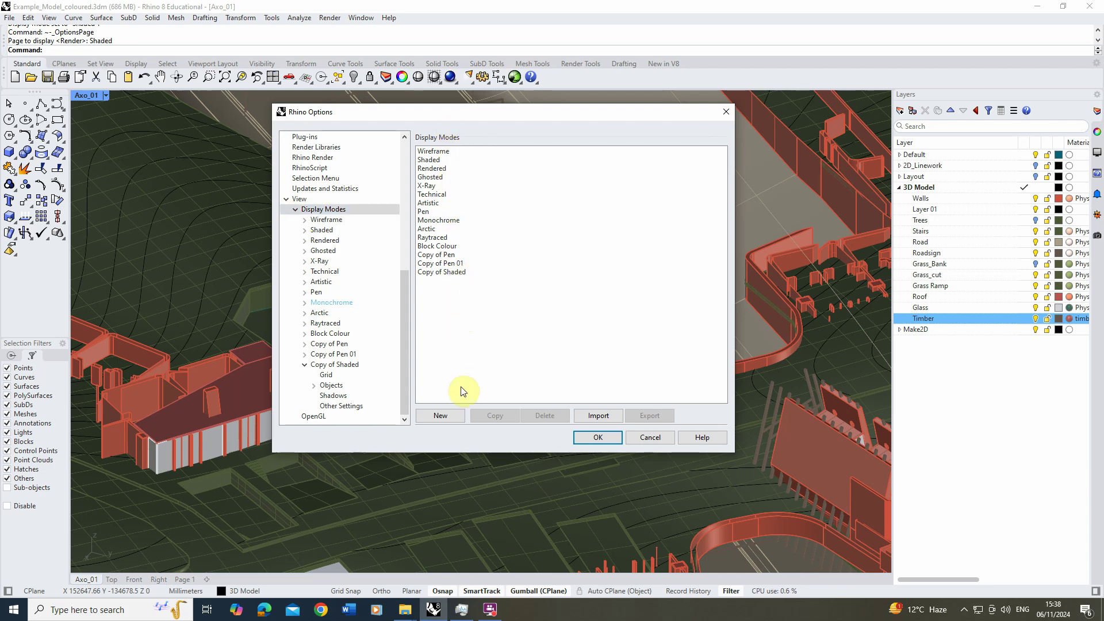
{"action": "left_click", "coordinate": [440, 416]}
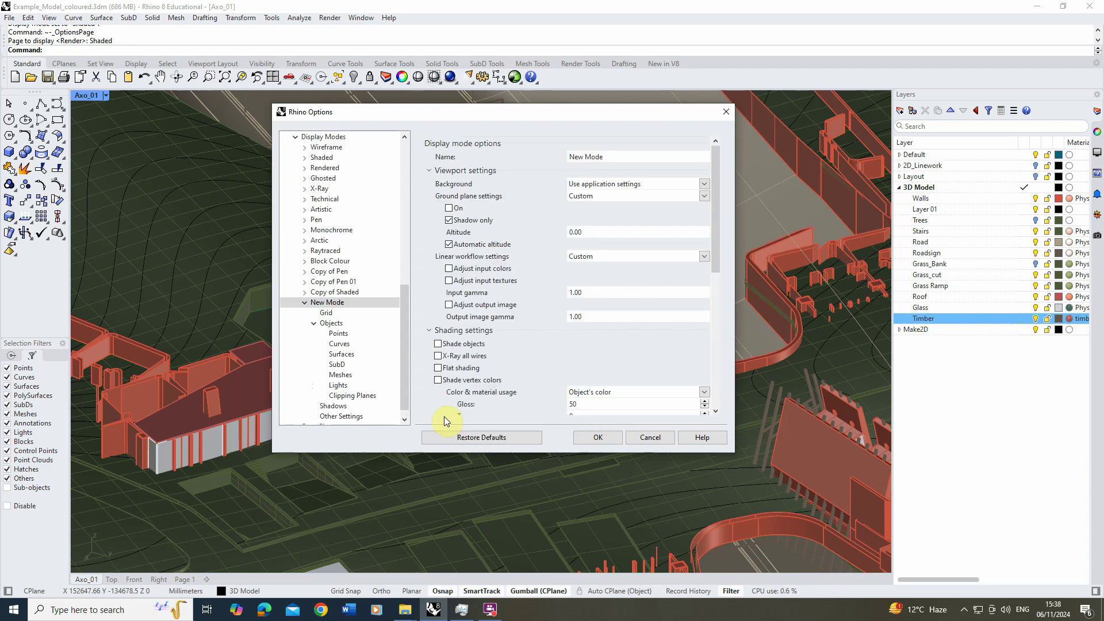
{"action": "left_click", "coordinate": [619, 155]}
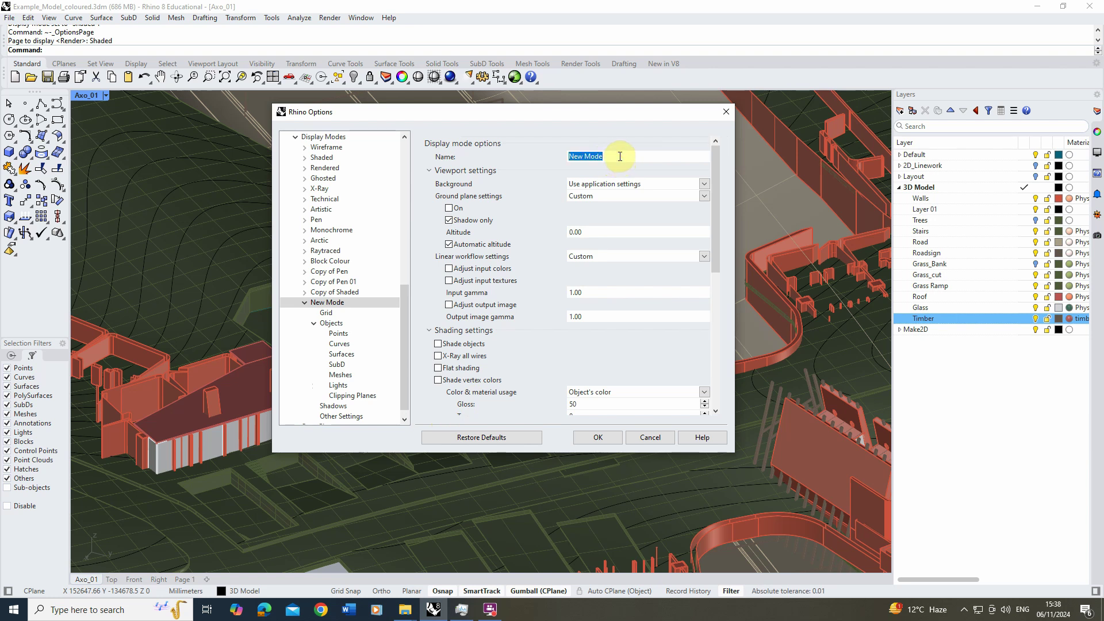
{"action": "type", "text": "C"}
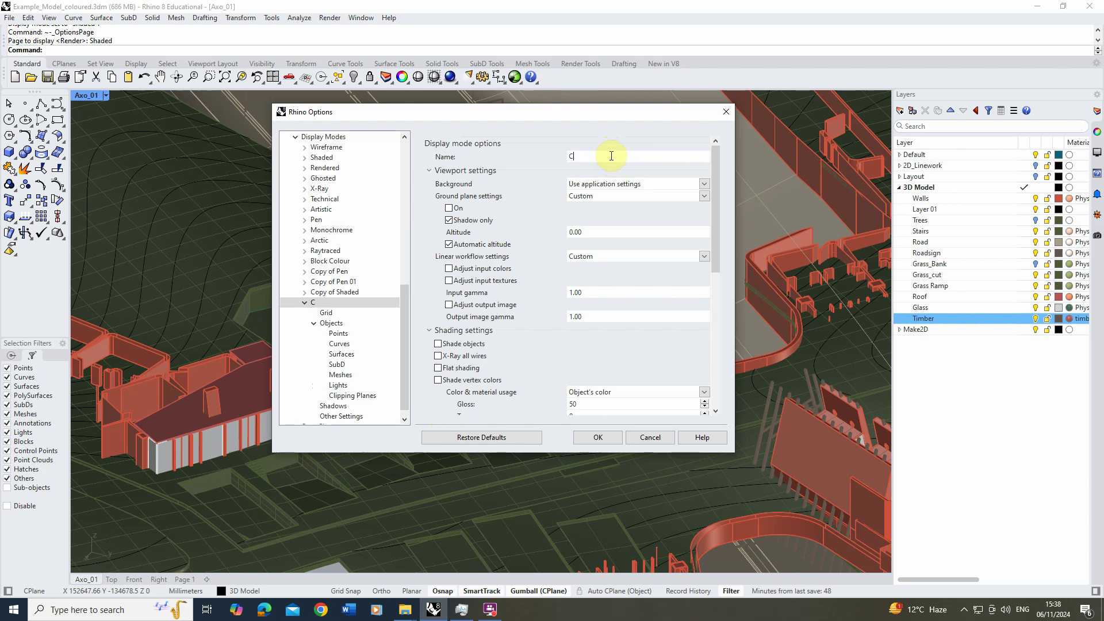
{"action": "type", "text": "al Shader"}
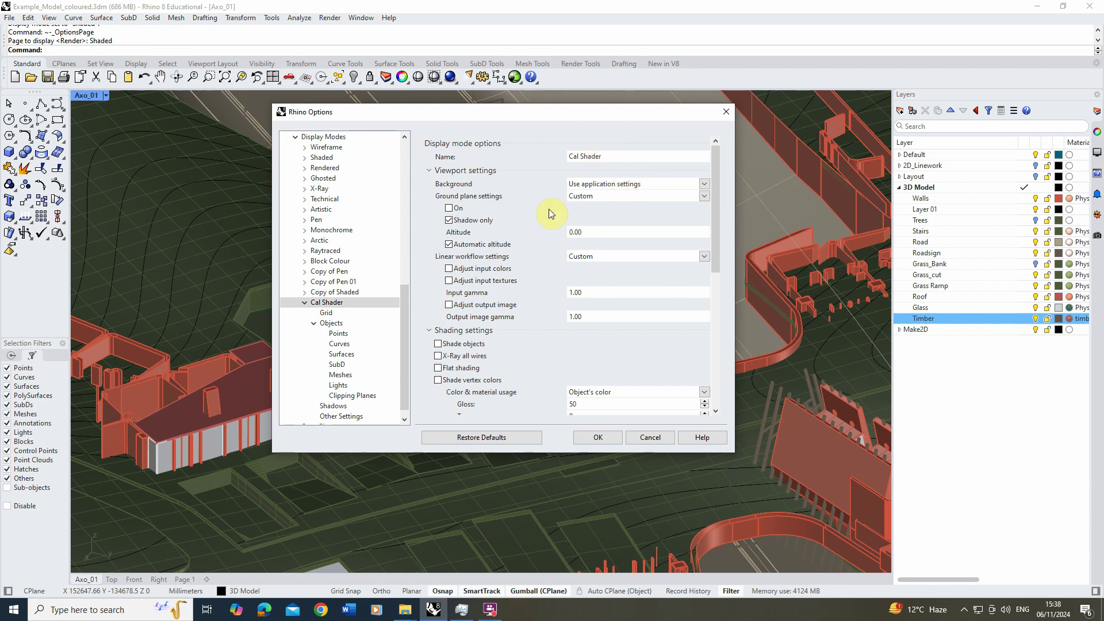
{"action": "left_click", "coordinate": [599, 440]}
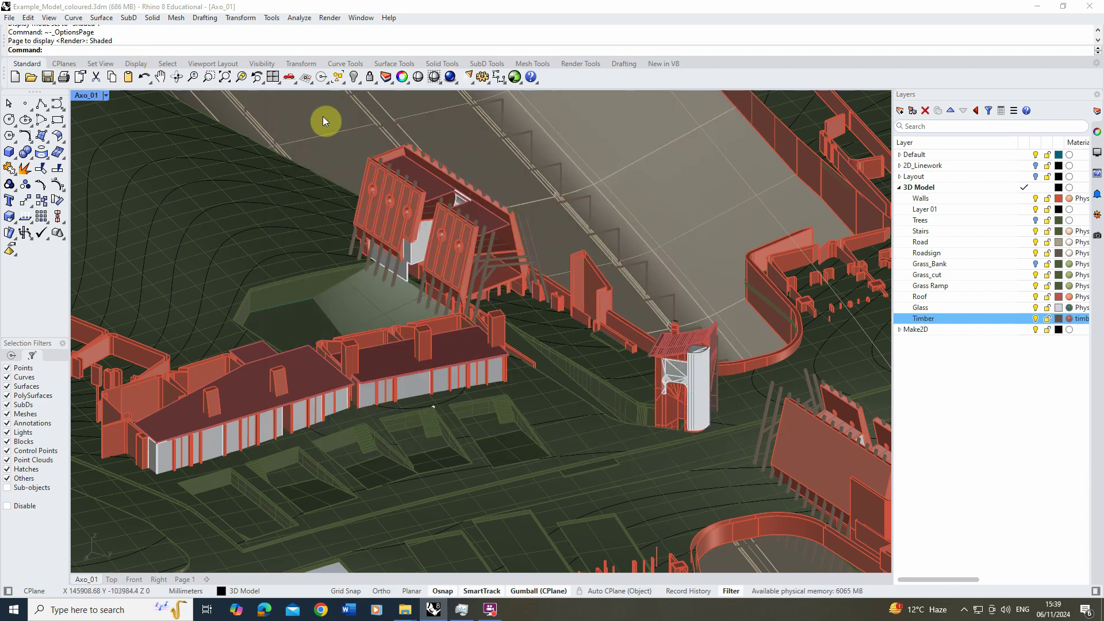
{"action": "left_click", "coordinate": [105, 96]}
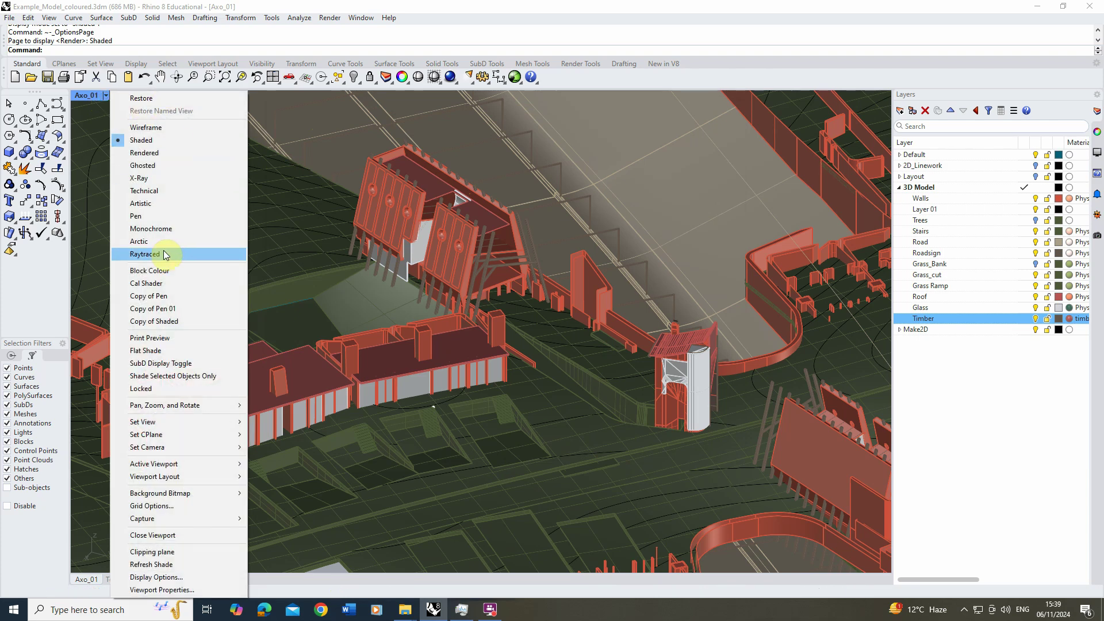
{"action": "left_click", "coordinate": [153, 285]}
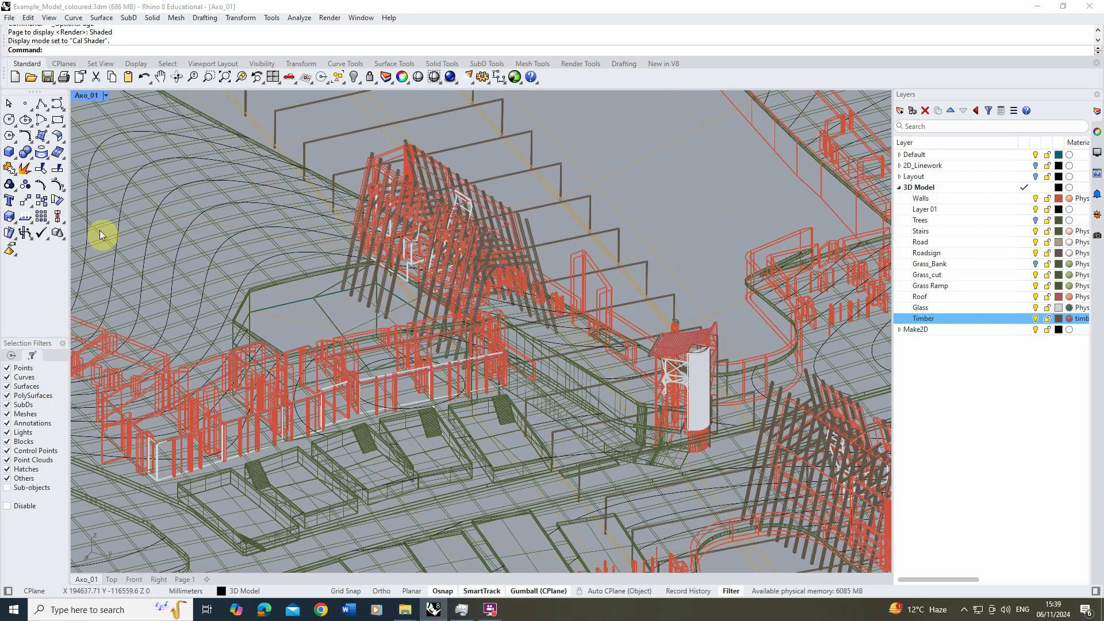
Rename the Cal Shader display mode to Cel Shader in the display options
{"action": "left_click", "coordinate": [107, 95]}
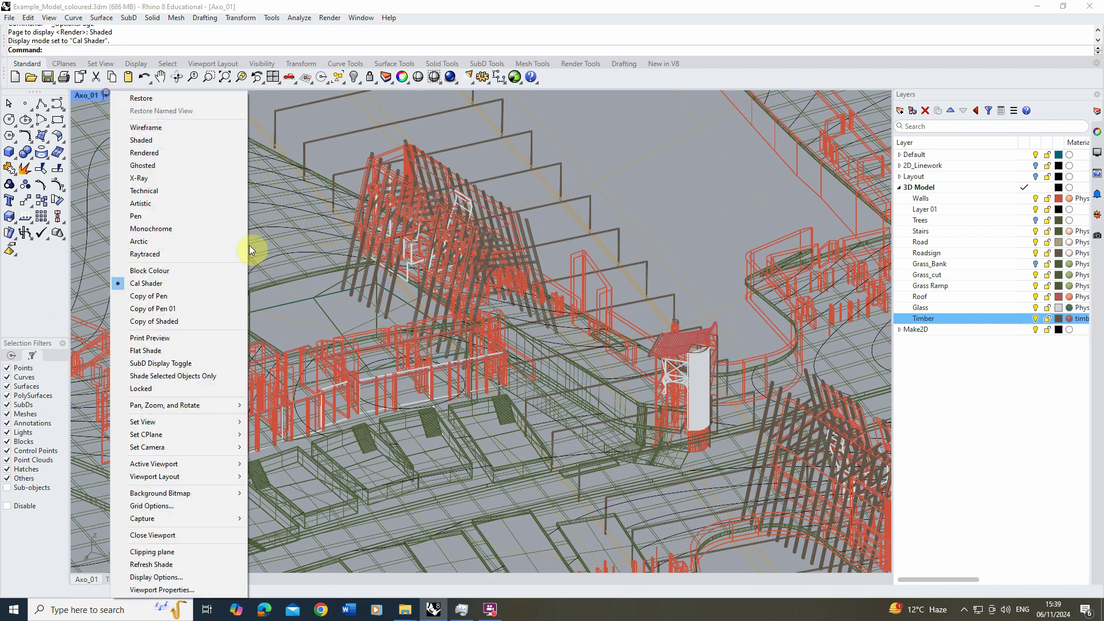
{"action": "left_click", "coordinate": [156, 577]}
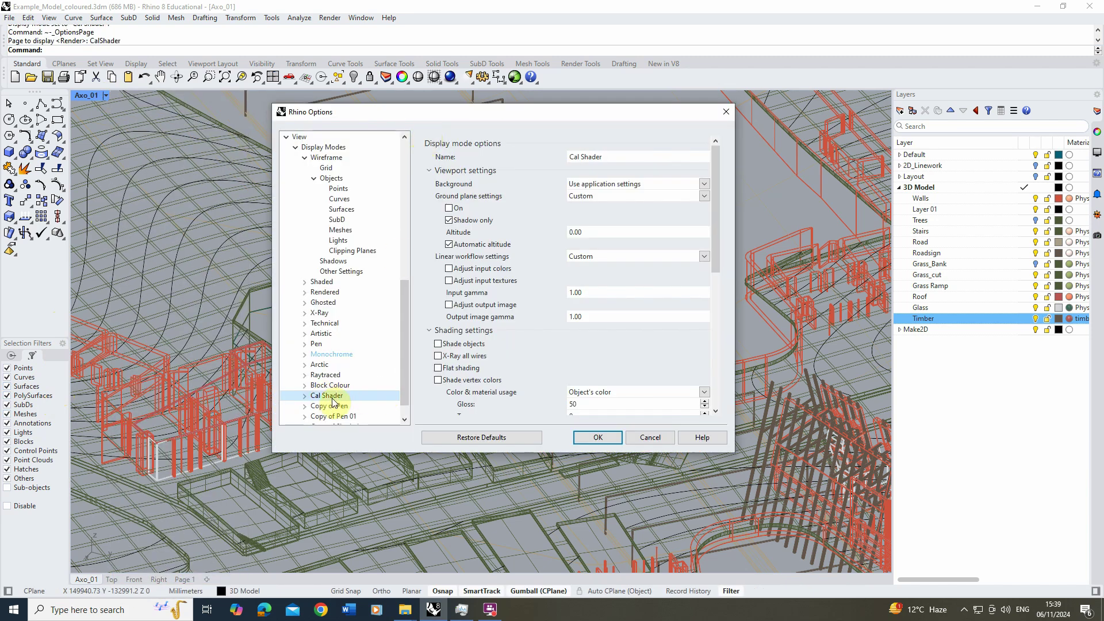
{"action": "left_click", "coordinate": [609, 157]}
{"action": "left_click", "coordinate": [576, 160]}
{"action": "key", "text": "BackSpace"}
{"action": "type", "text": "e"}
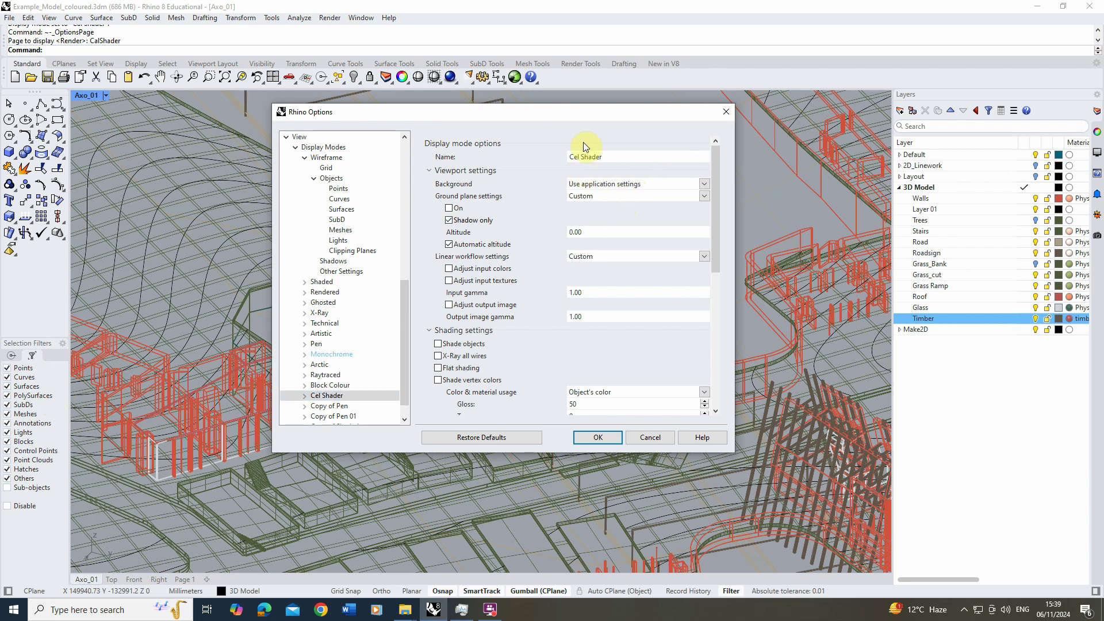
Move the options dialog off the building and collapse Cel Shader's Viewport settings, Shading settings, Visibility and Lighting scheme sections
{"action": "left_click_drag", "start_coordinate": [475, 119], "coordinate": [683, 132]}
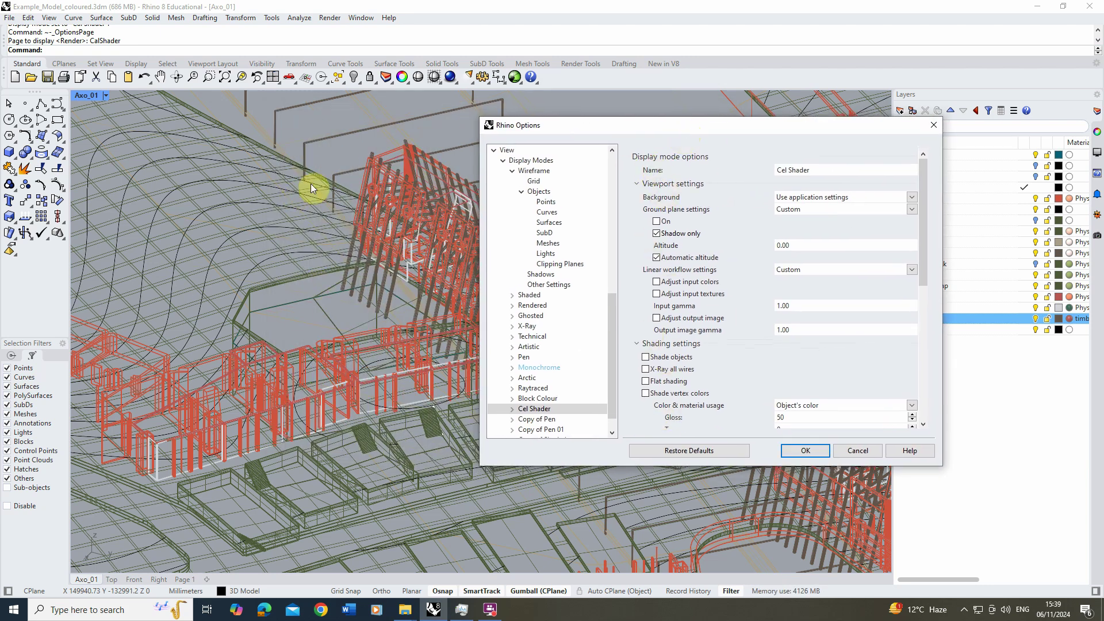
{"action": "left_click_drag", "start_coordinate": [574, 124], "coordinate": [651, 120]}
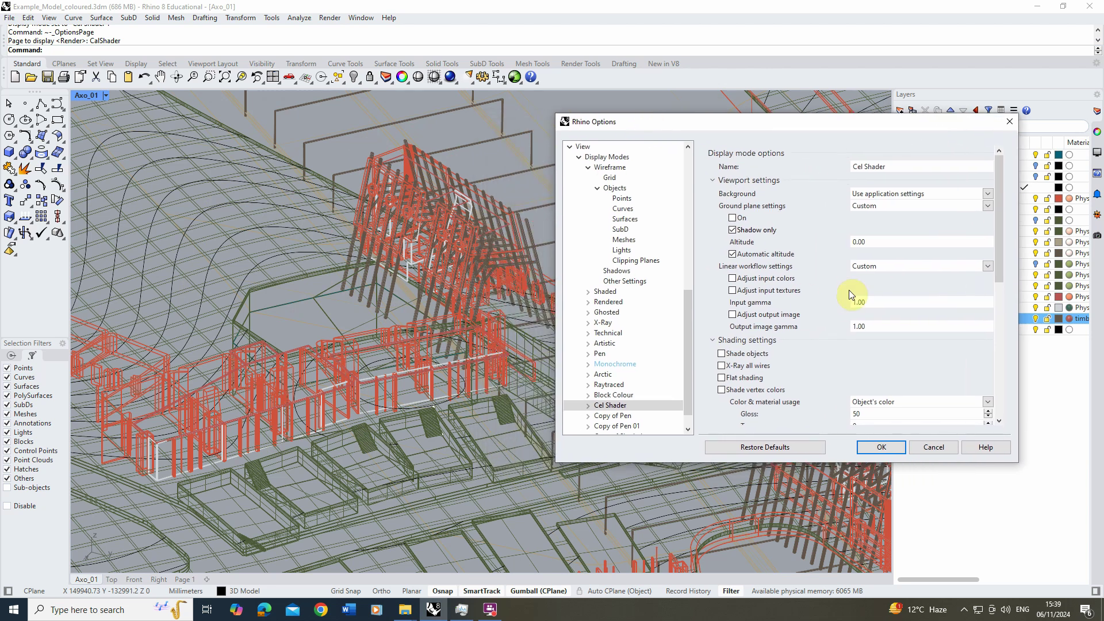
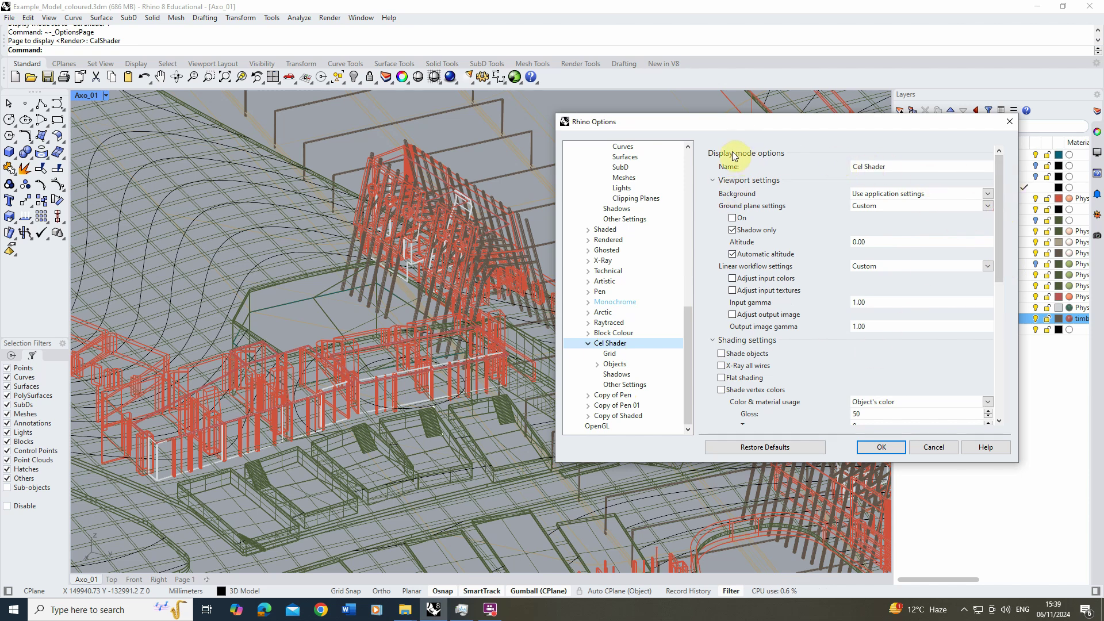
{"action": "left_click", "coordinate": [713, 180]}
{"action": "left_click", "coordinate": [712, 194]}
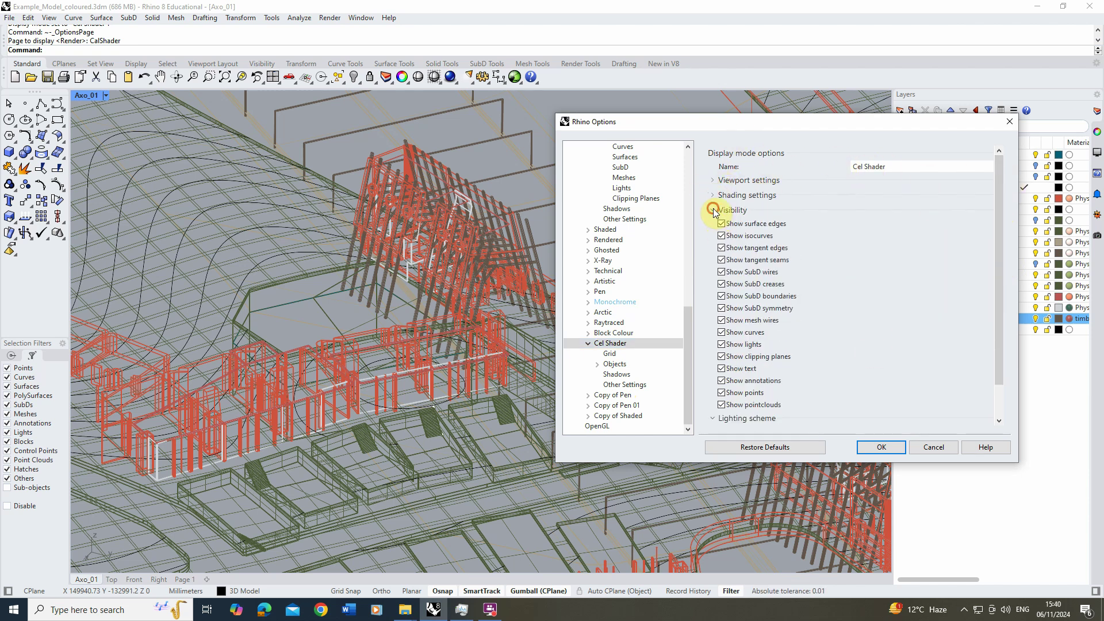
{"action": "left_click", "coordinate": [713, 210]}
{"action": "left_click", "coordinate": [713, 225]}
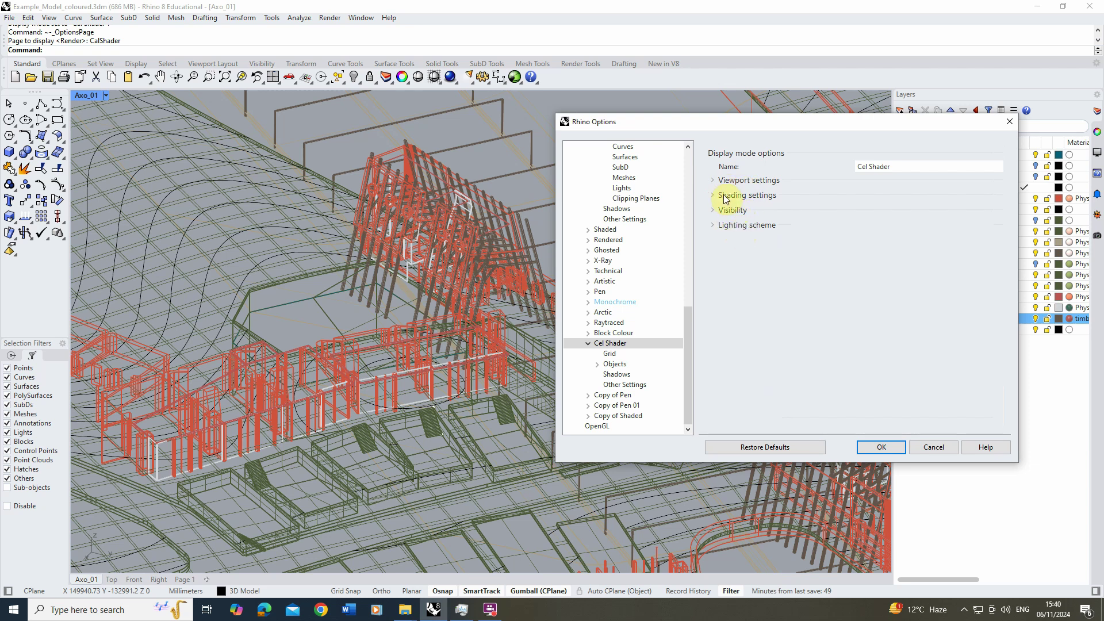
Turn off the Shadow only option of Cel Shader's ground plane and collapse its Viewport settings
{"action": "left_click", "coordinate": [714, 180]}
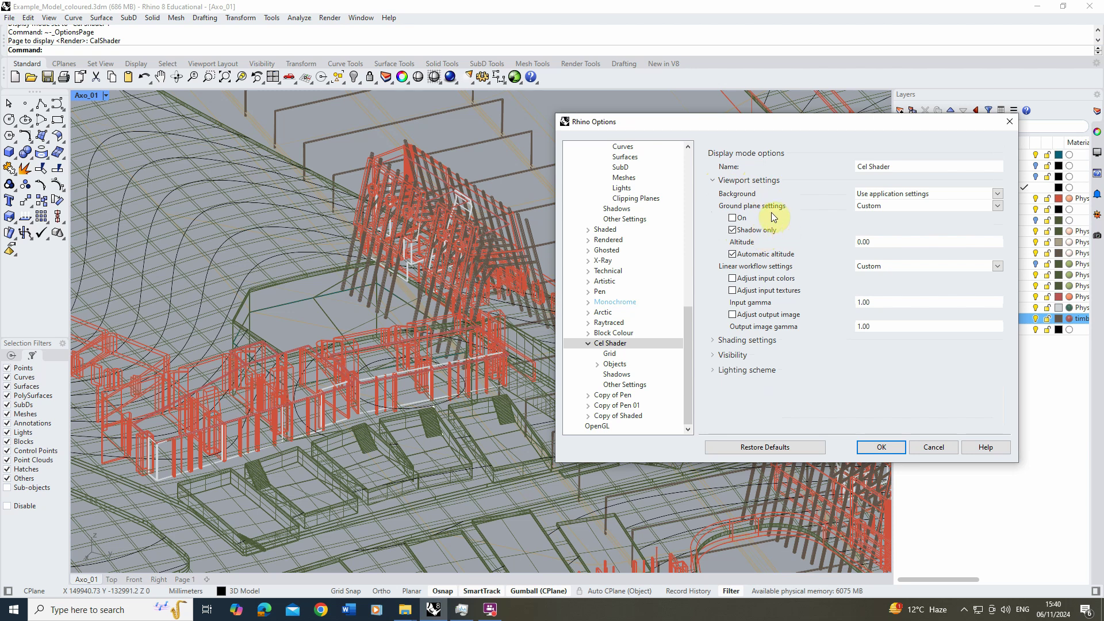
{"action": "left_click", "coordinate": [742, 233]}
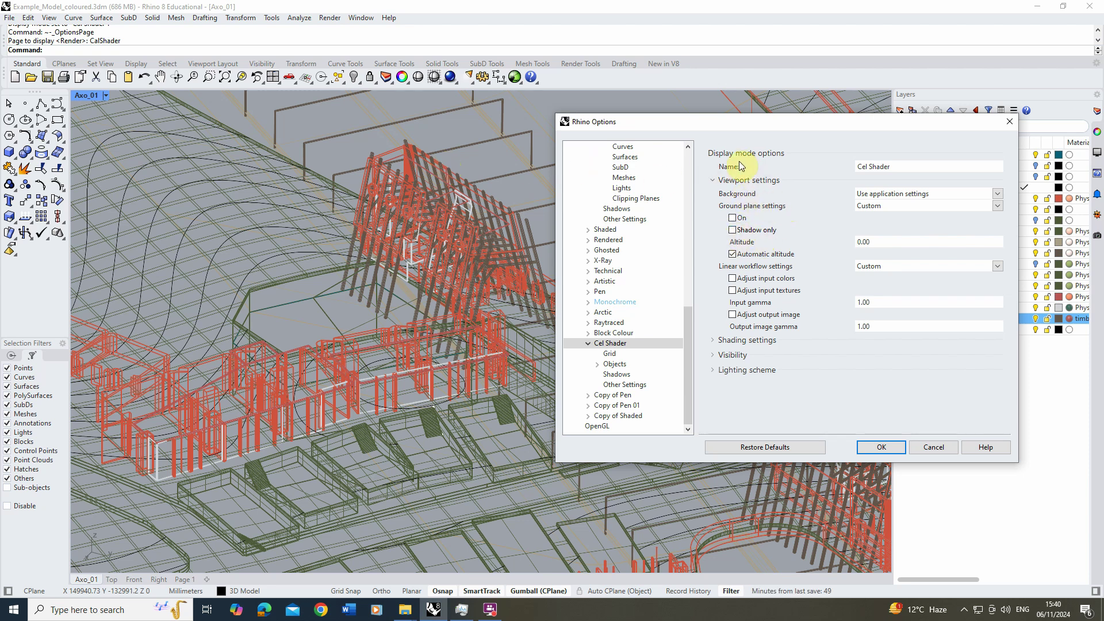
{"action": "left_click", "coordinate": [713, 179]}
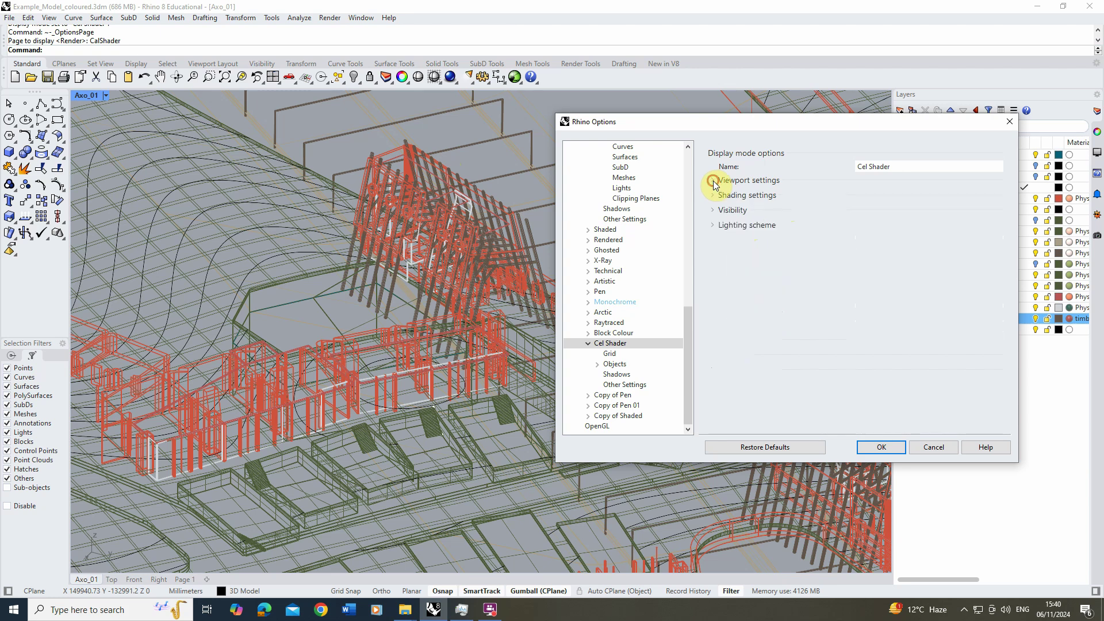
Enable Shade objects for Cel Shader and set its gloss to 0, leaving Flat shading off
{"action": "left_click", "coordinate": [722, 196]}
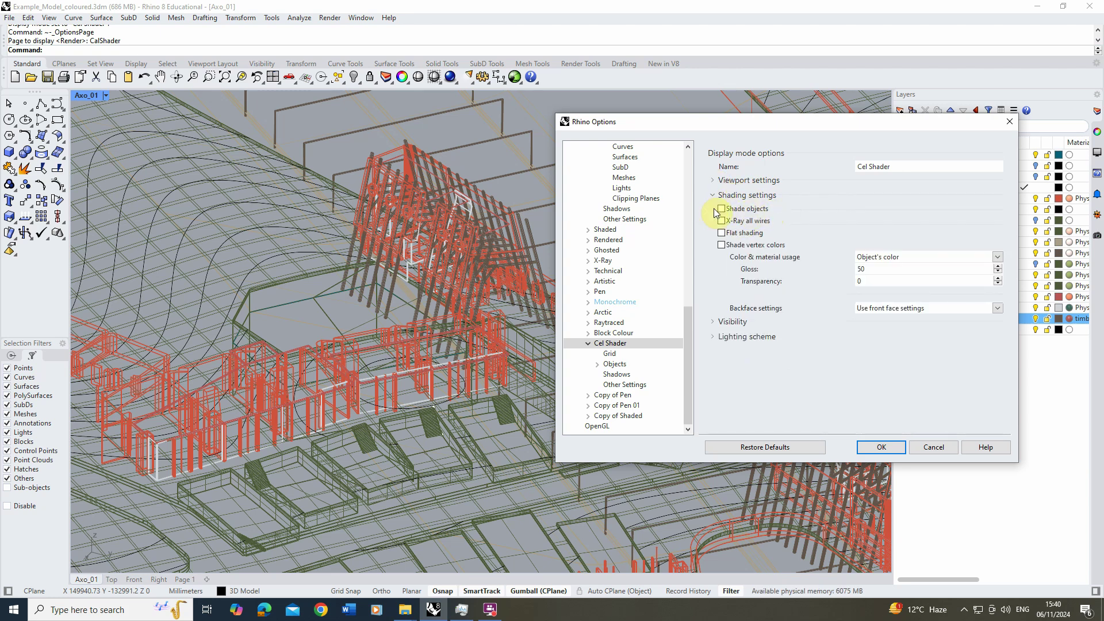
{"action": "left_click", "coordinate": [721, 209]}
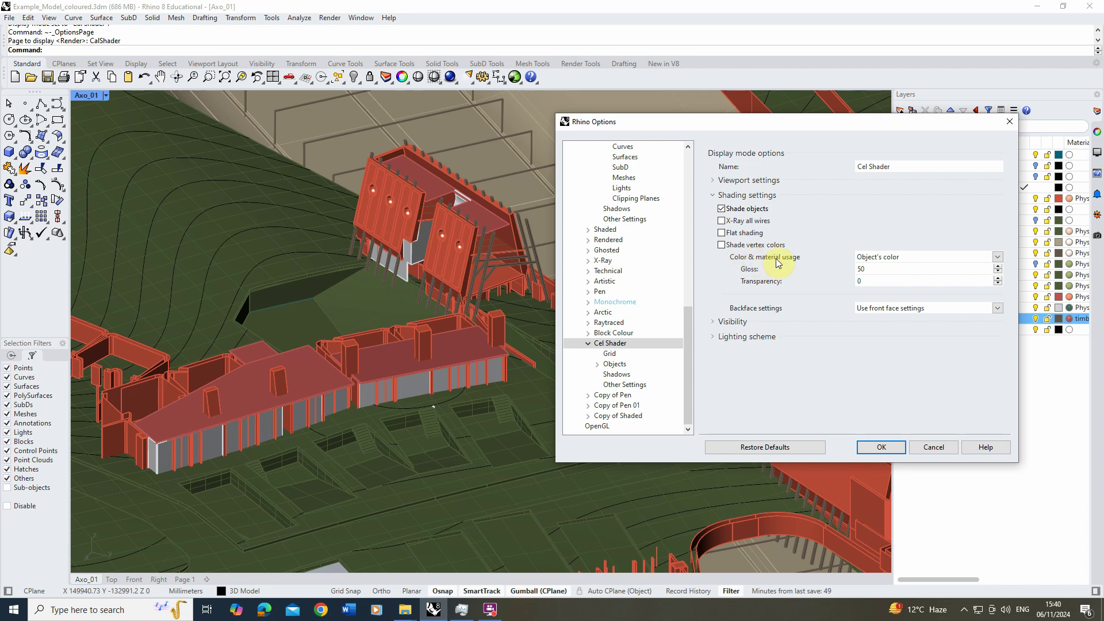
{"action": "double_click", "coordinate": [874, 270]}
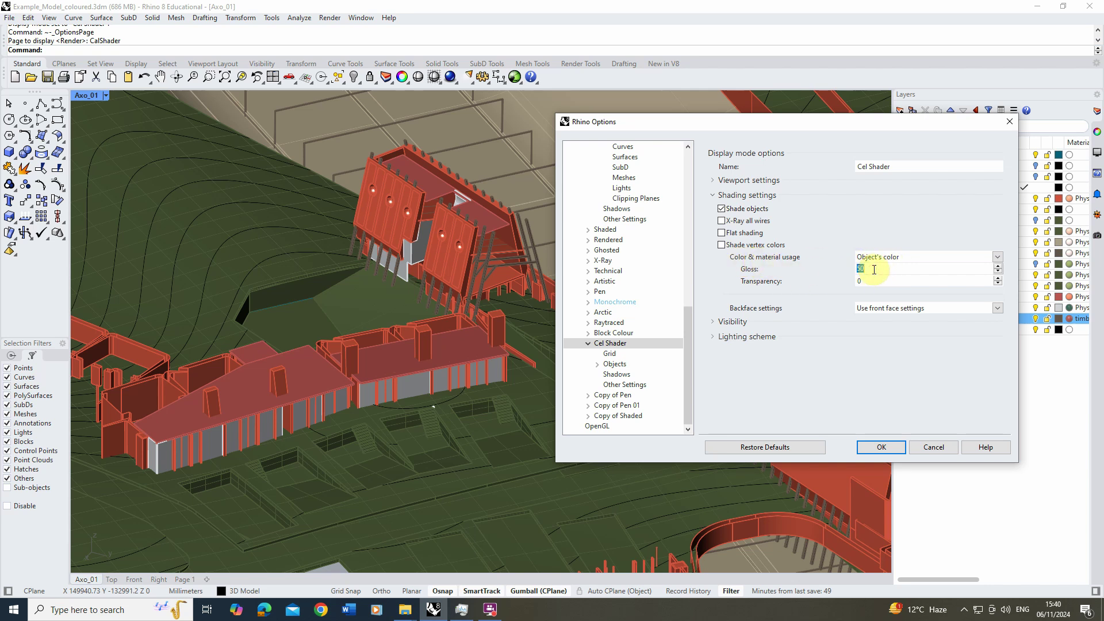
{"action": "type", "text": "0"}
{"action": "double_click", "coordinate": [875, 273]}
{"action": "left_click", "coordinate": [722, 233]}
{"action": "left_click", "coordinate": [721, 234]}
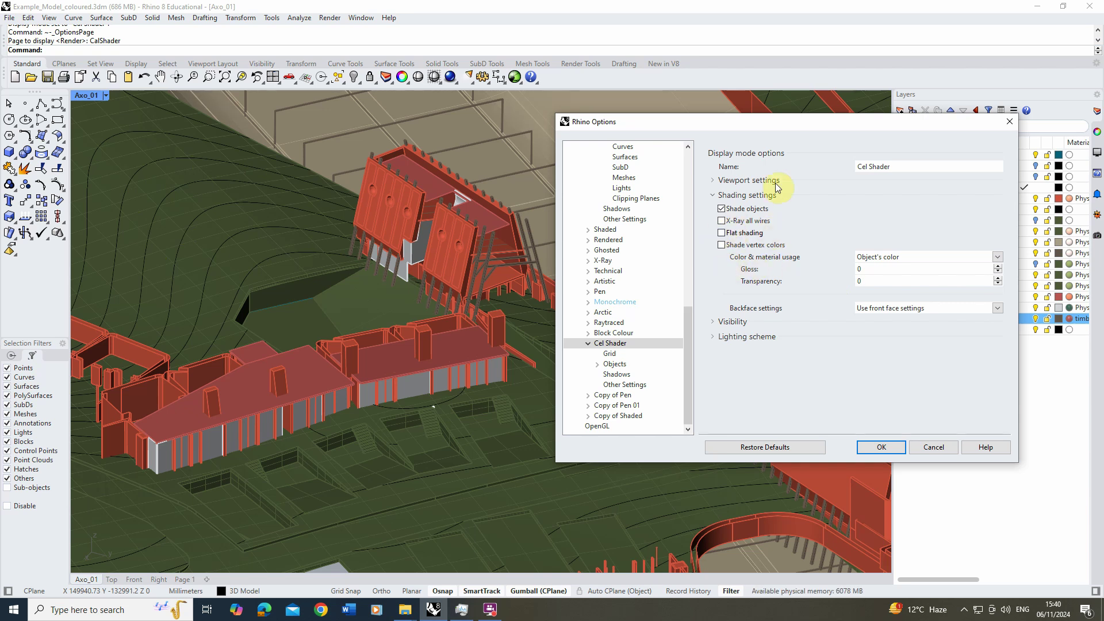
{"action": "left_click", "coordinate": [715, 197]}
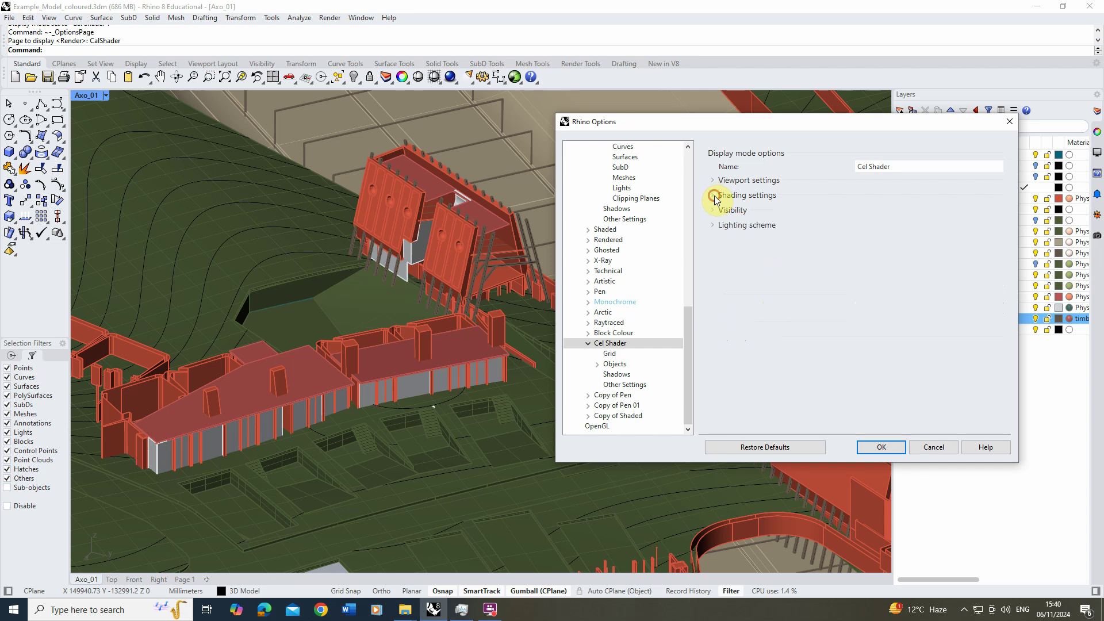
Turn off every visibility option of Cel Shader, from surface edges through to pointclouds, and collapse the Visibility section
{"action": "left_click", "coordinate": [718, 211]}
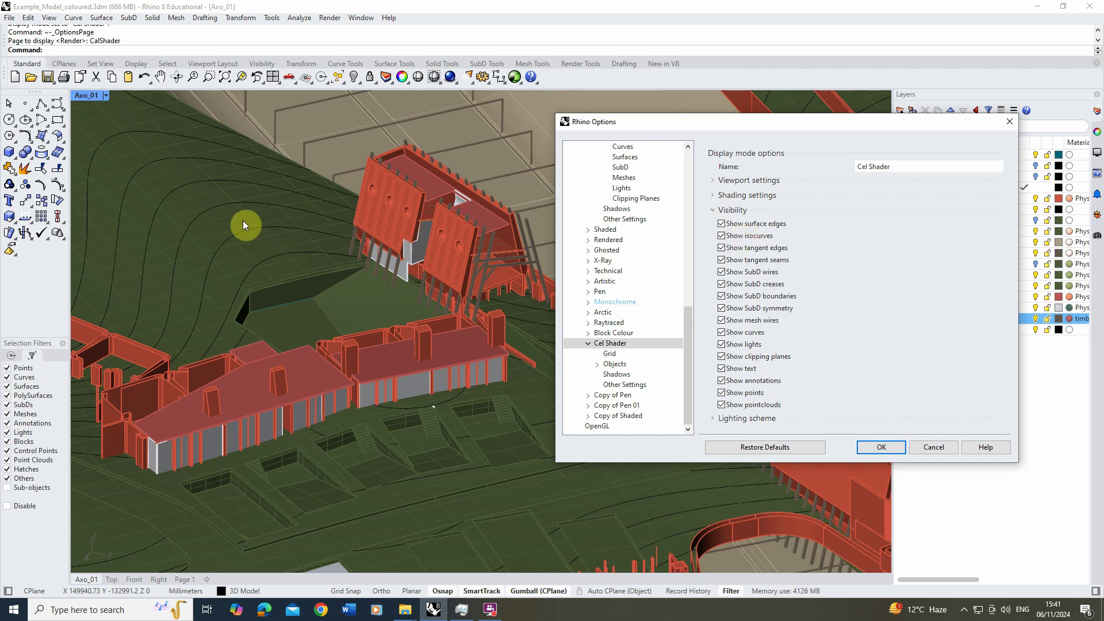
{"action": "left_click", "coordinate": [721, 223]}
{"action": "left_click", "coordinate": [721, 236]}
{"action": "left_click", "coordinate": [722, 248]}
{"action": "left_click", "coordinate": [721, 260]}
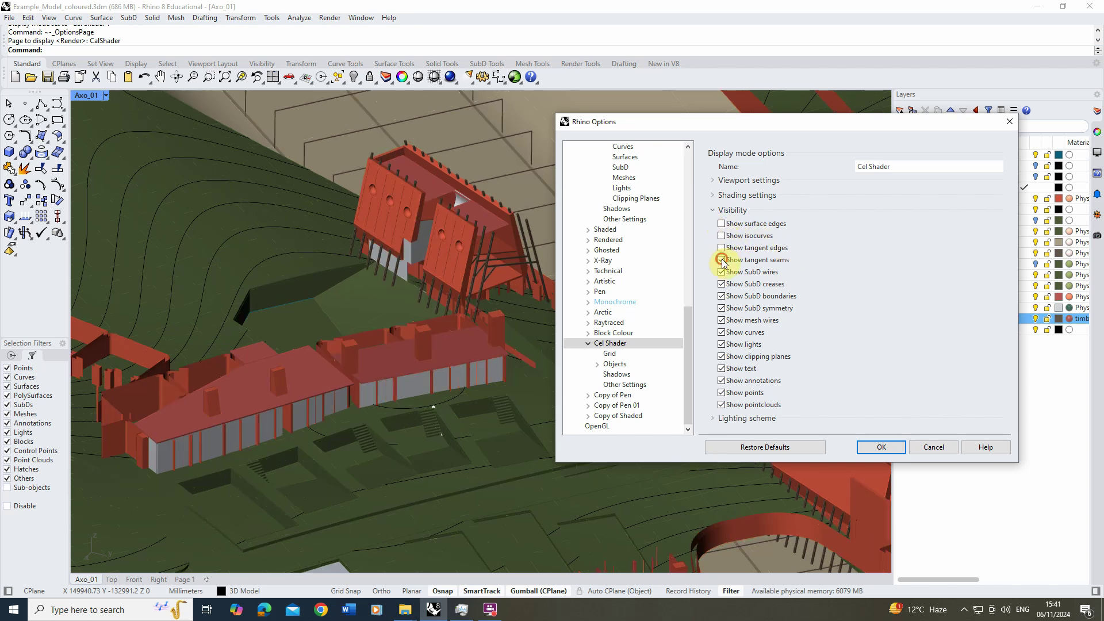
{"action": "left_click", "coordinate": [721, 272]}
{"action": "left_click", "coordinate": [722, 284]}
{"action": "left_click", "coordinate": [722, 296]}
{"action": "left_click", "coordinate": [722, 308]}
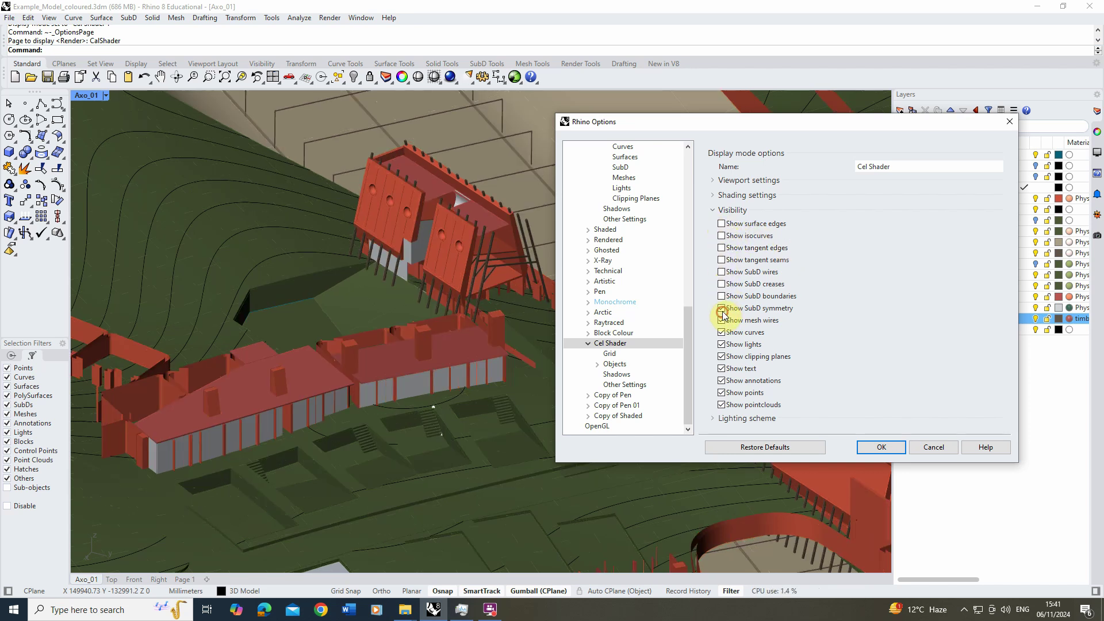
{"action": "left_click", "coordinate": [721, 320]}
{"action": "left_click", "coordinate": [721, 332]}
{"action": "left_click", "coordinate": [722, 344]}
{"action": "left_click", "coordinate": [722, 356]}
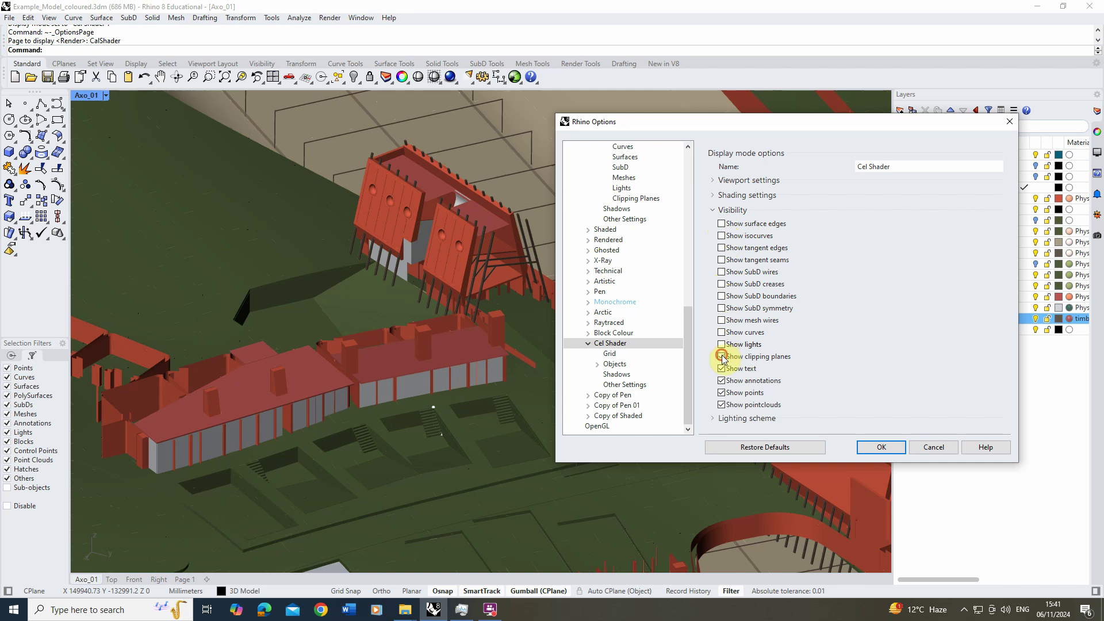
{"action": "left_click", "coordinate": [722, 368]}
{"action": "left_click", "coordinate": [721, 381]}
{"action": "left_click", "coordinate": [722, 393]}
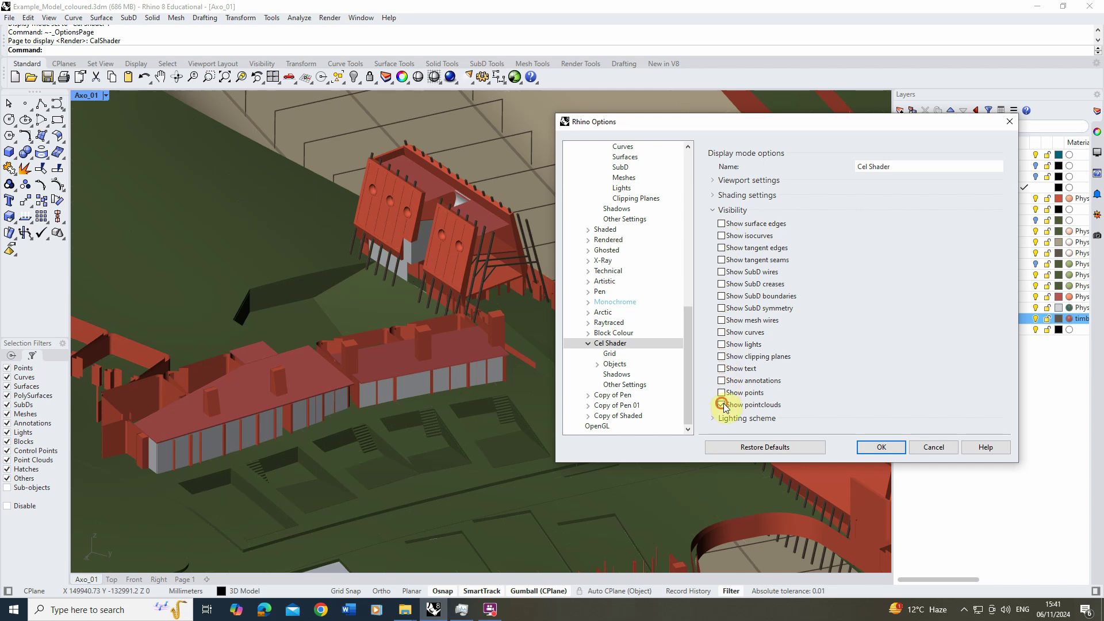
{"action": "left_click", "coordinate": [722, 405]}
{"action": "left_click_drag", "start_coordinate": [673, 121], "coordinate": [634, 134]}
{"action": "left_click", "coordinate": [698, 214]}
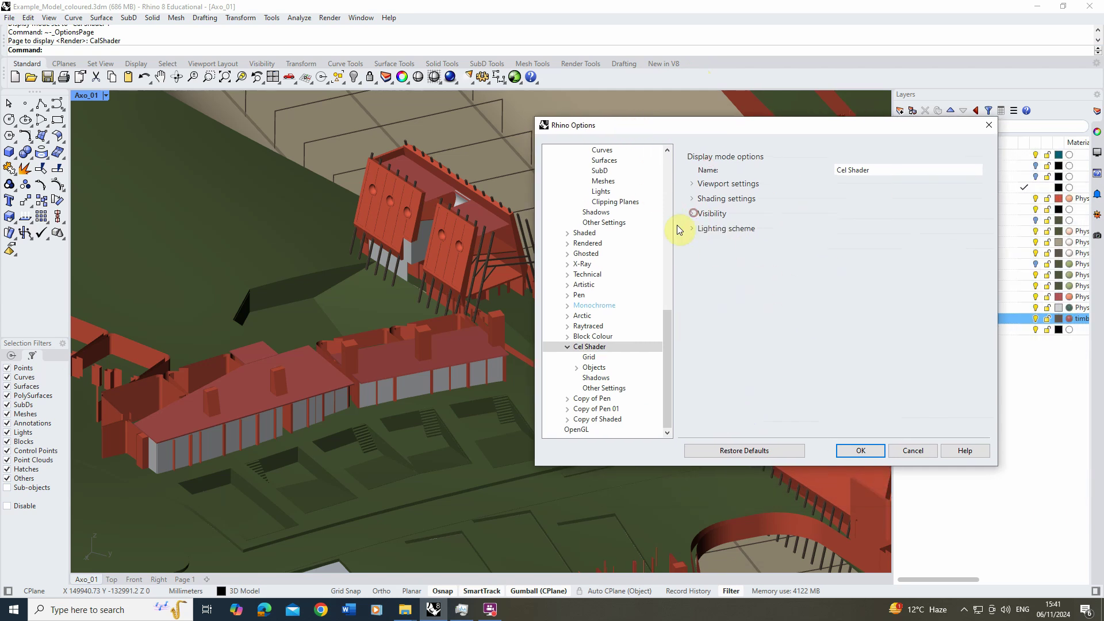
Set Cel Shader's lighting method to Scene lighting and lighten its ambient color to a mid grey
{"action": "left_click", "coordinate": [693, 230]}
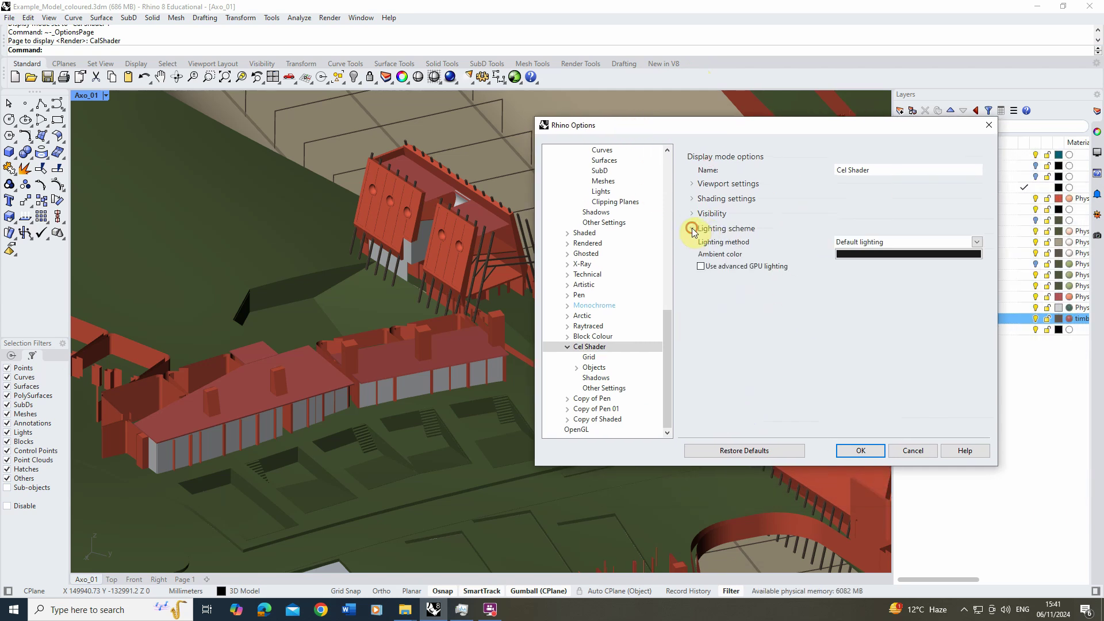
{"action": "left_click", "coordinate": [875, 243]}
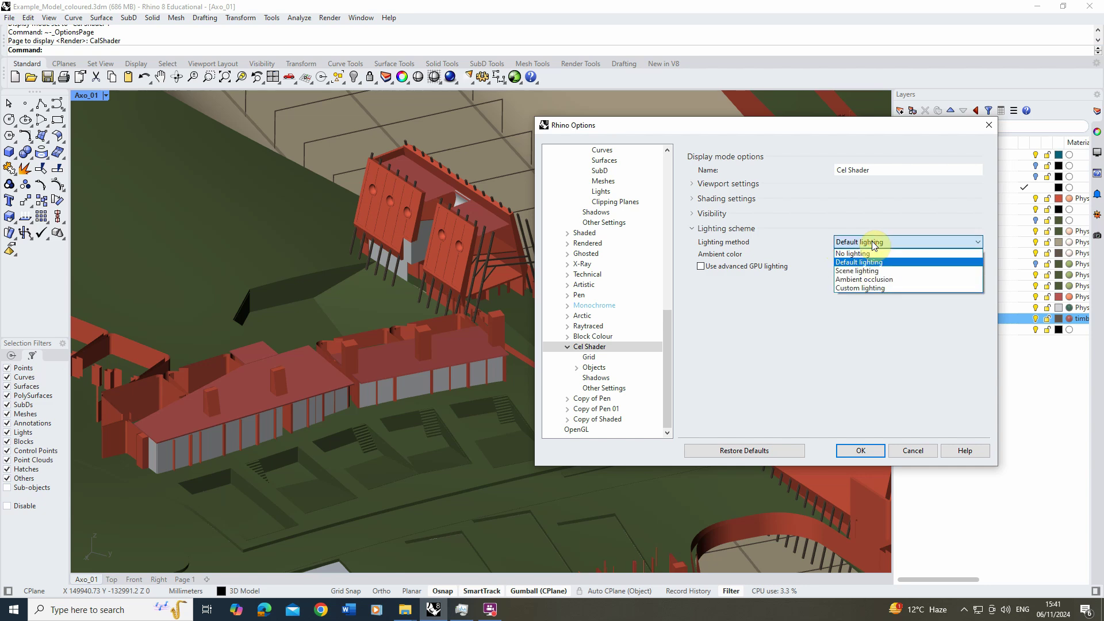
{"action": "left_click", "coordinate": [865, 271]}
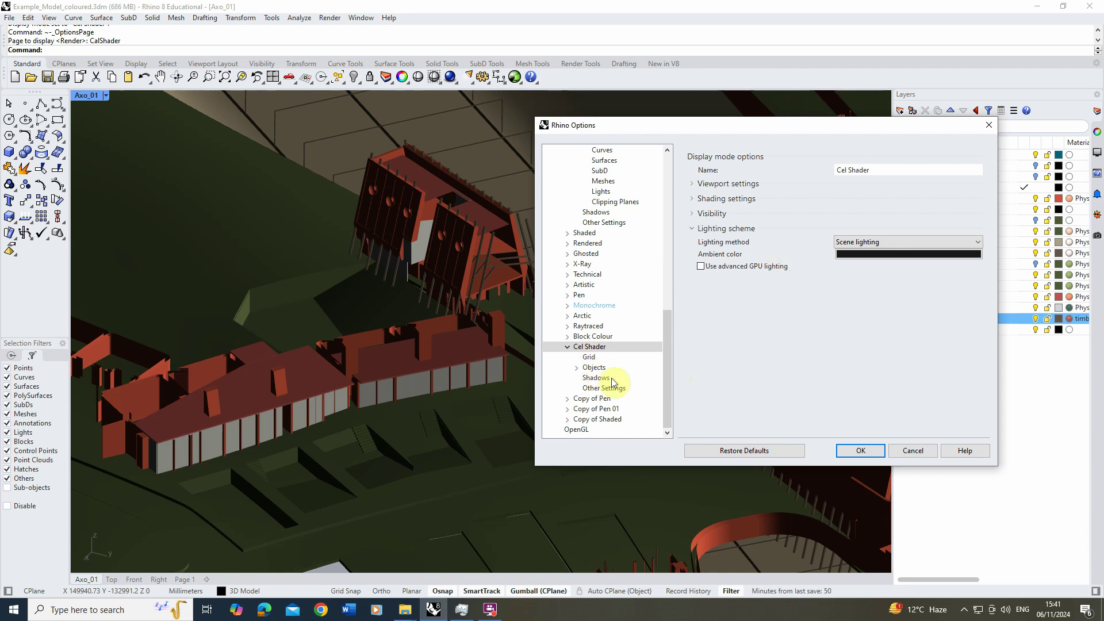
{"action": "left_click", "coordinate": [835, 255]}
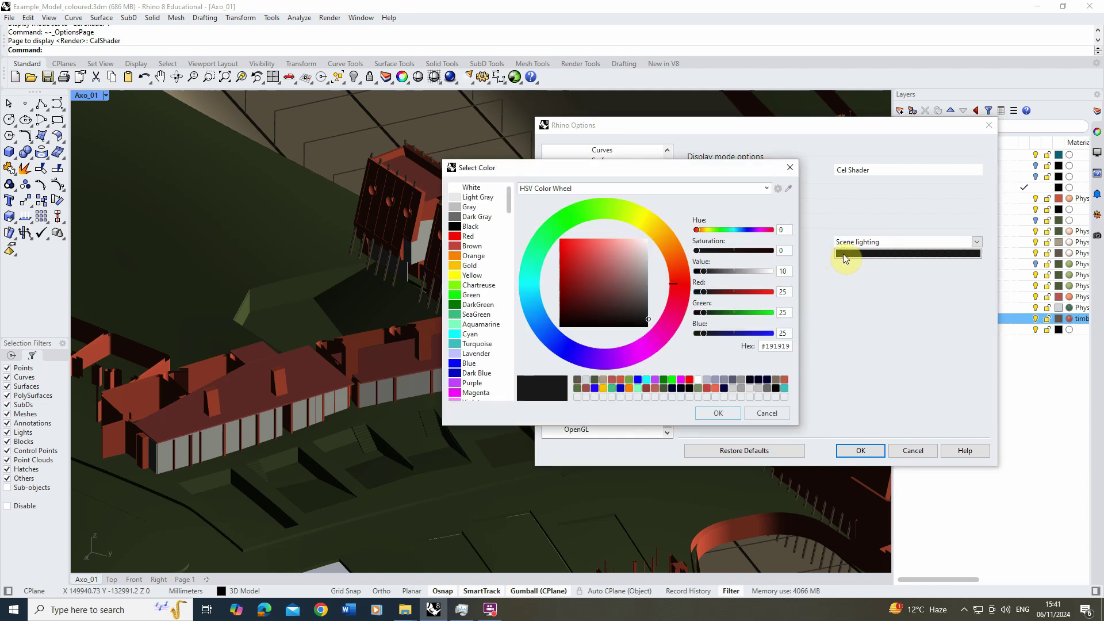
{"action": "left_click", "coordinate": [646, 279]}
{"action": "left_click", "coordinate": [713, 411]}
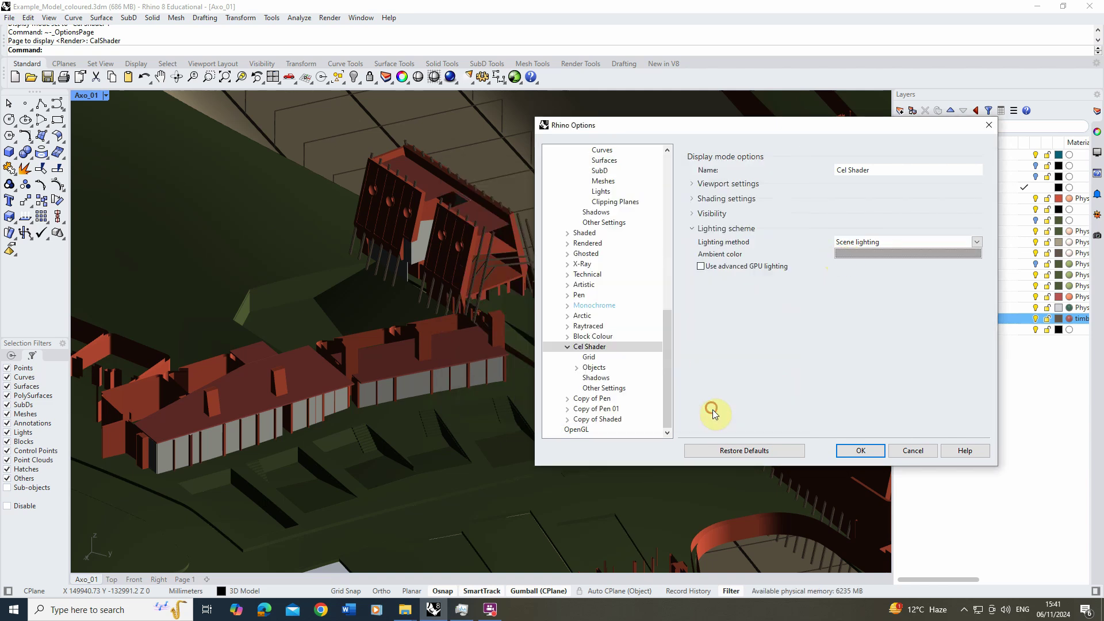
{"action": "mouse_move", "coordinate": [642, 125]}
{"action": "left_mouse_down"}
{"action": "mouse_move", "coordinate": [641, 358]}
{"action": "mouse_move", "coordinate": [652, 164]}
{"action": "mouse_move", "coordinate": [634, 137]}
{"action": "left_mouse_up"}
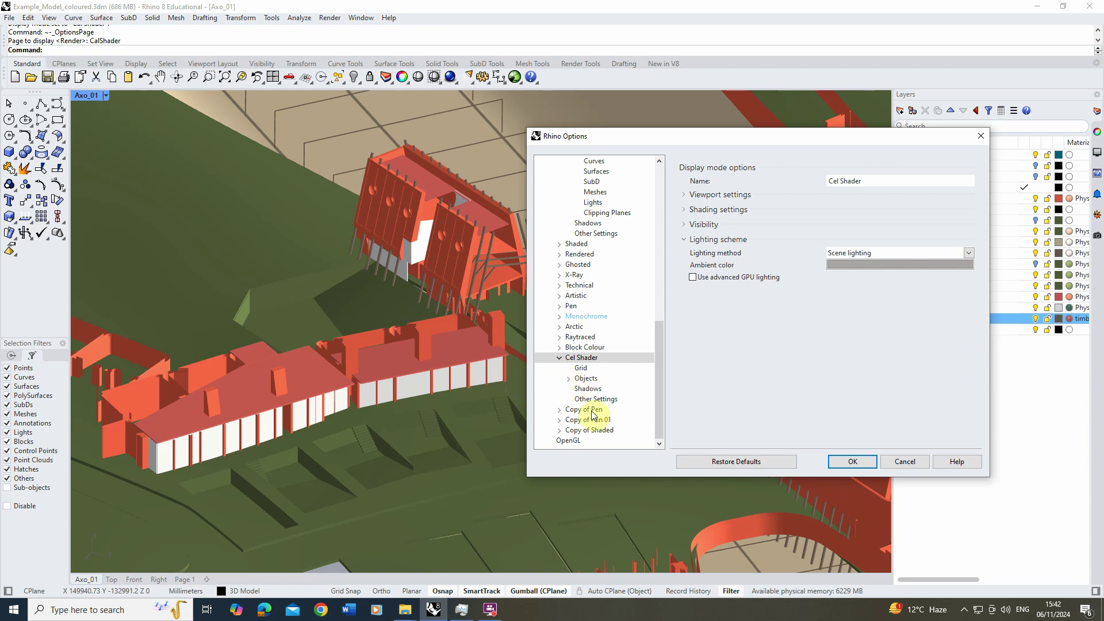
Turn on shadows for Cel Shader and raise the video memory usage / shadow size to Maximum
{"action": "left_click", "coordinate": [585, 379]}
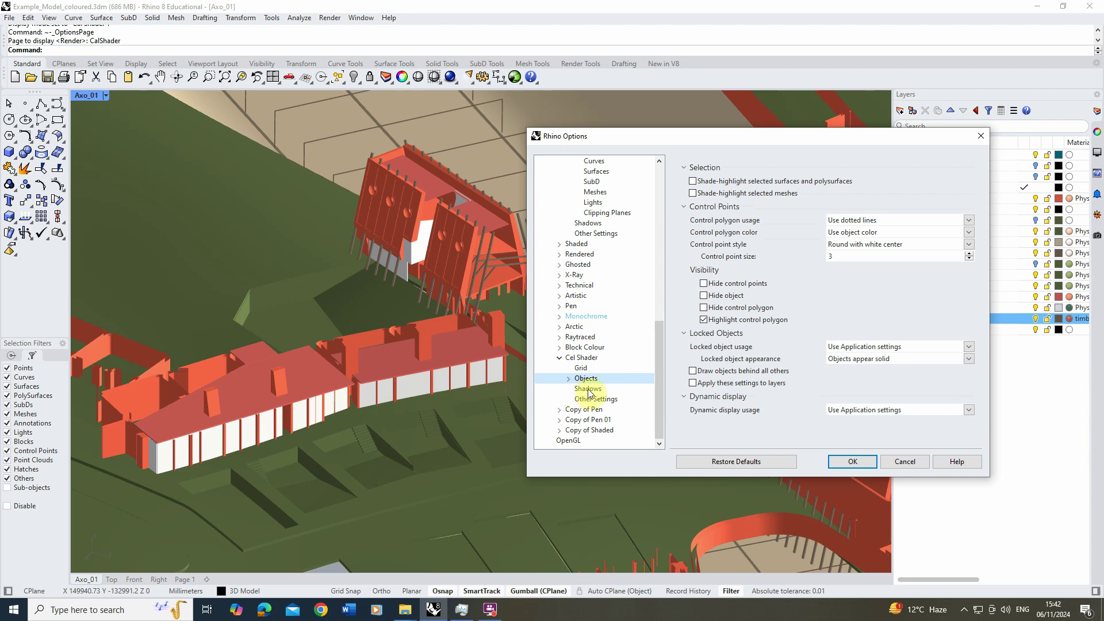
{"action": "left_click", "coordinate": [588, 391]}
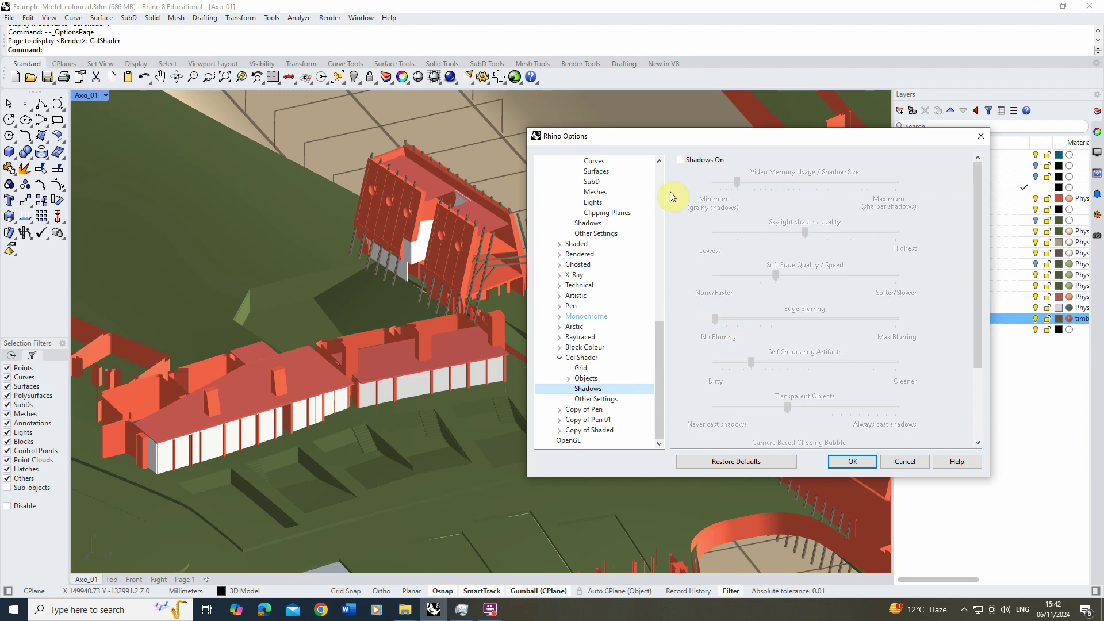
{"action": "left_click", "coordinate": [681, 161]}
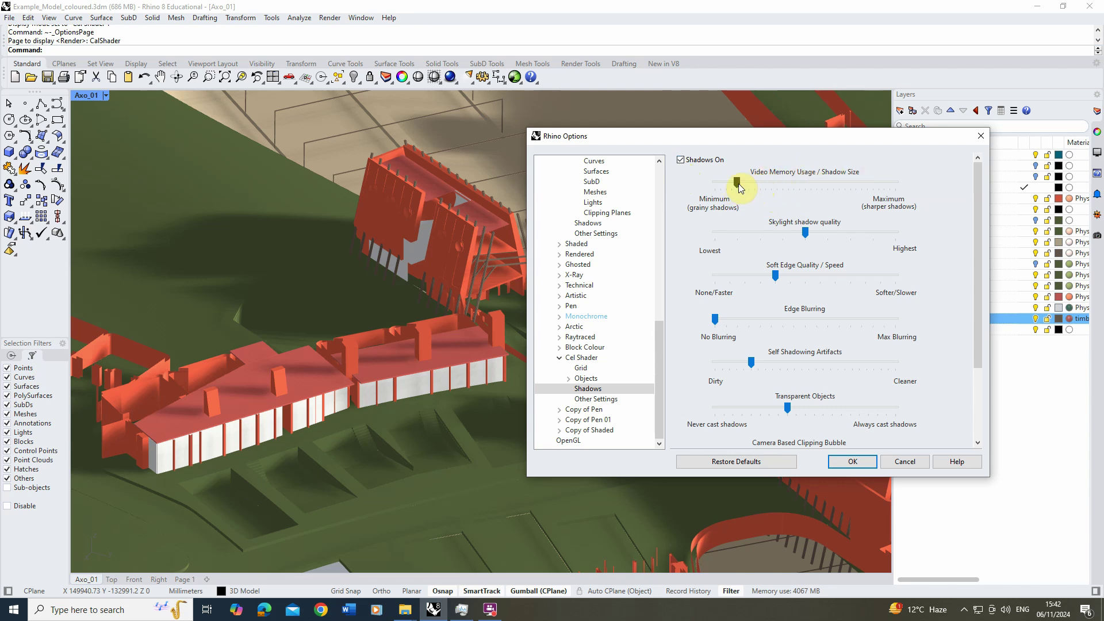
{"action": "left_click_drag", "start_coordinate": [737, 183], "coordinate": [959, 188]}
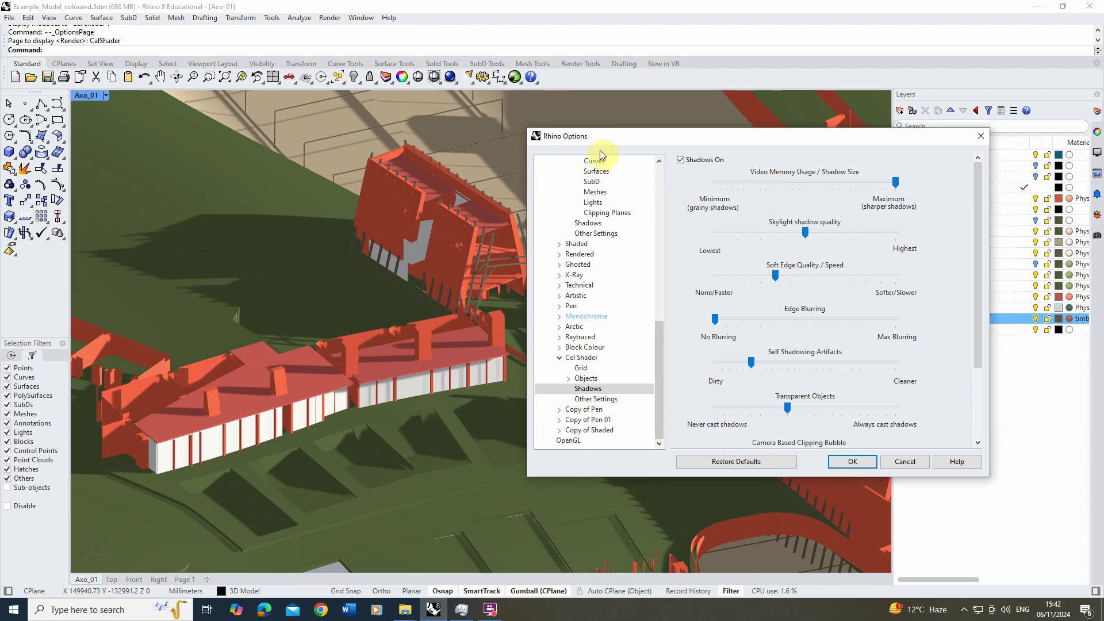
{"action": "left_click_drag", "start_coordinate": [607, 141], "coordinate": [643, 129]}
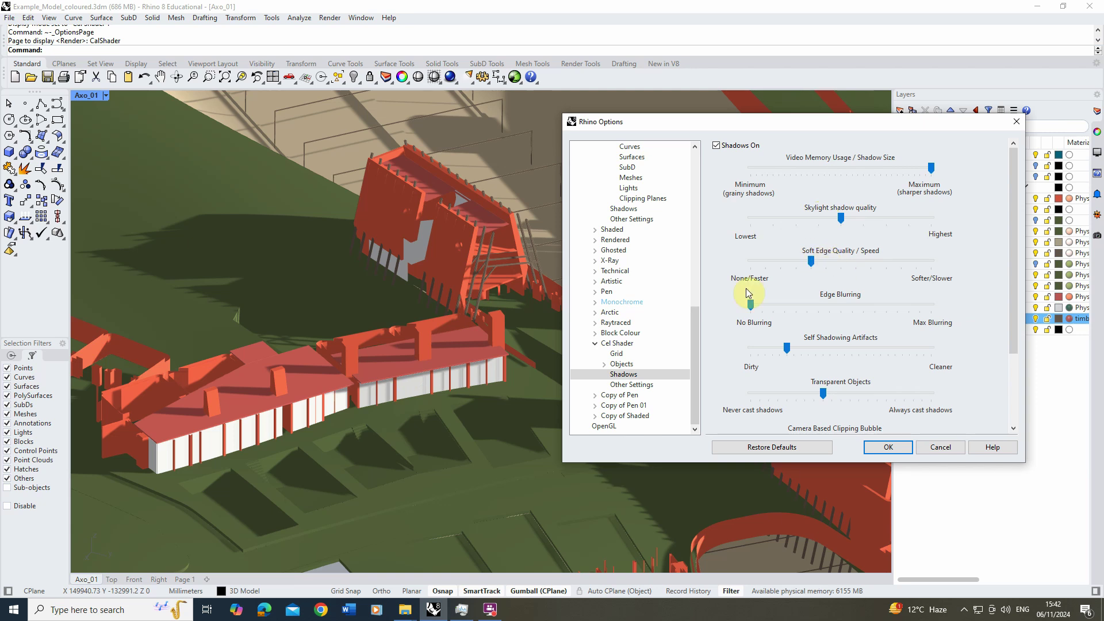
Set soft edge quality to None/Faster, self shadowing artifacts to Cleaner, and move transparent objects further towards Always cast shadows
{"action": "left_click_drag", "start_coordinate": [811, 266], "coordinate": [748, 270]}
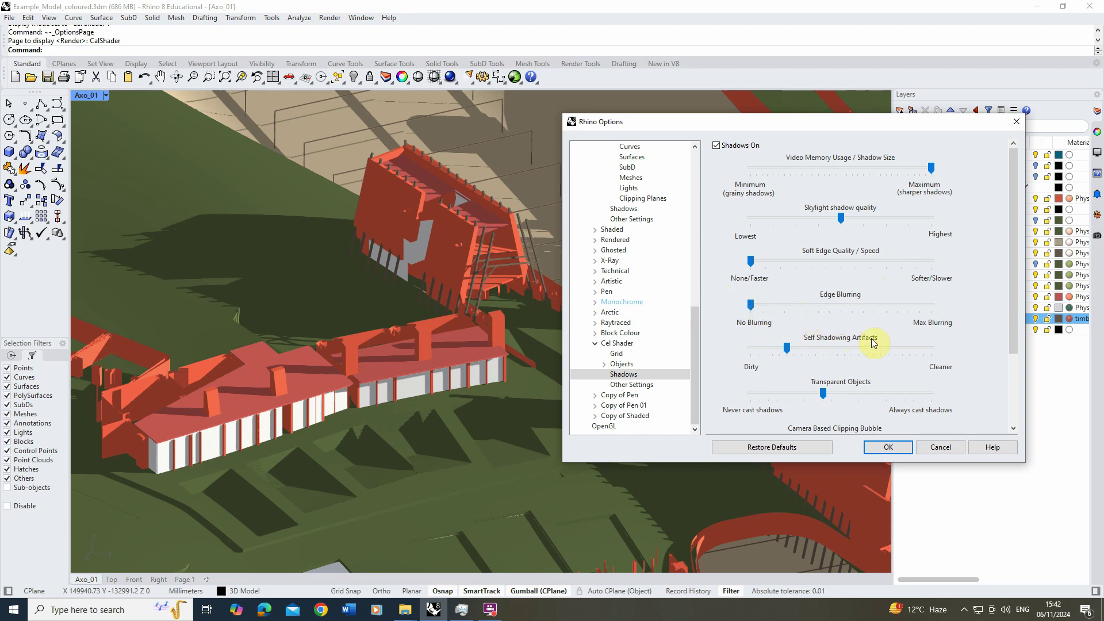
{"action": "left_click_drag", "start_coordinate": [788, 349], "coordinate": [932, 352]}
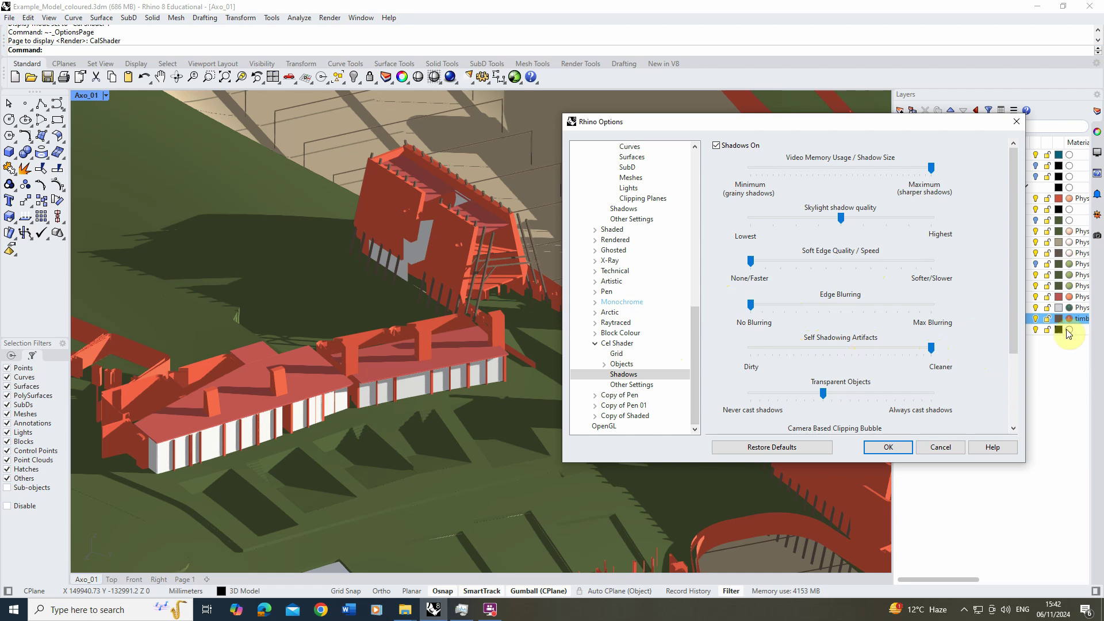
{"action": "scroll", "coordinate": [1010, 333], "scroll_direction": "down", "scroll_amount": 1}
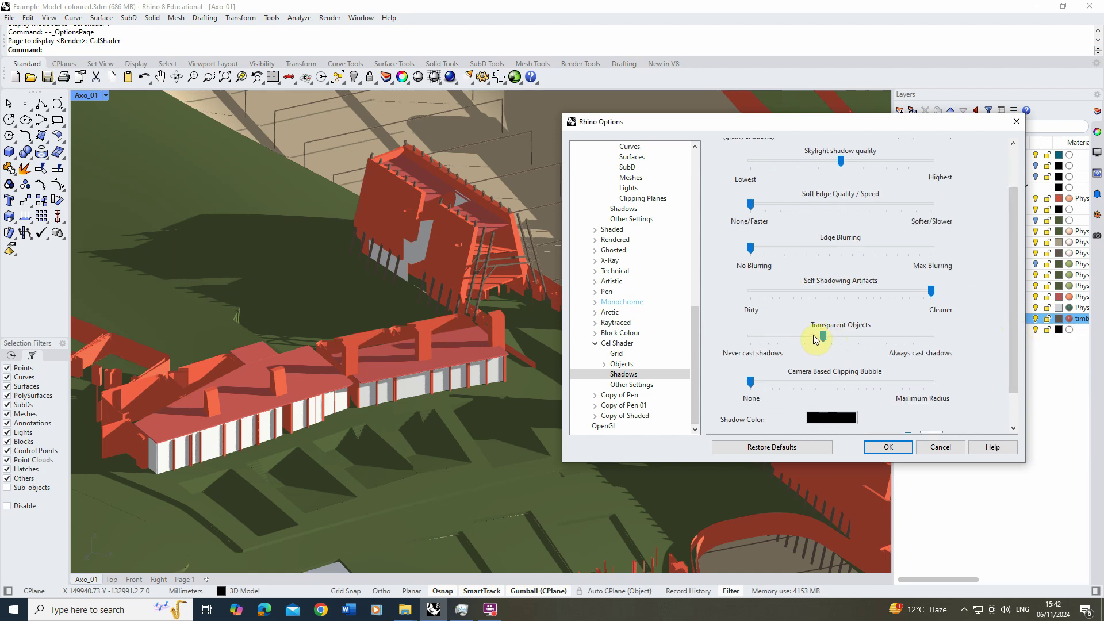
{"action": "left_click_drag", "start_coordinate": [831, 330], "coordinate": [867, 338]}
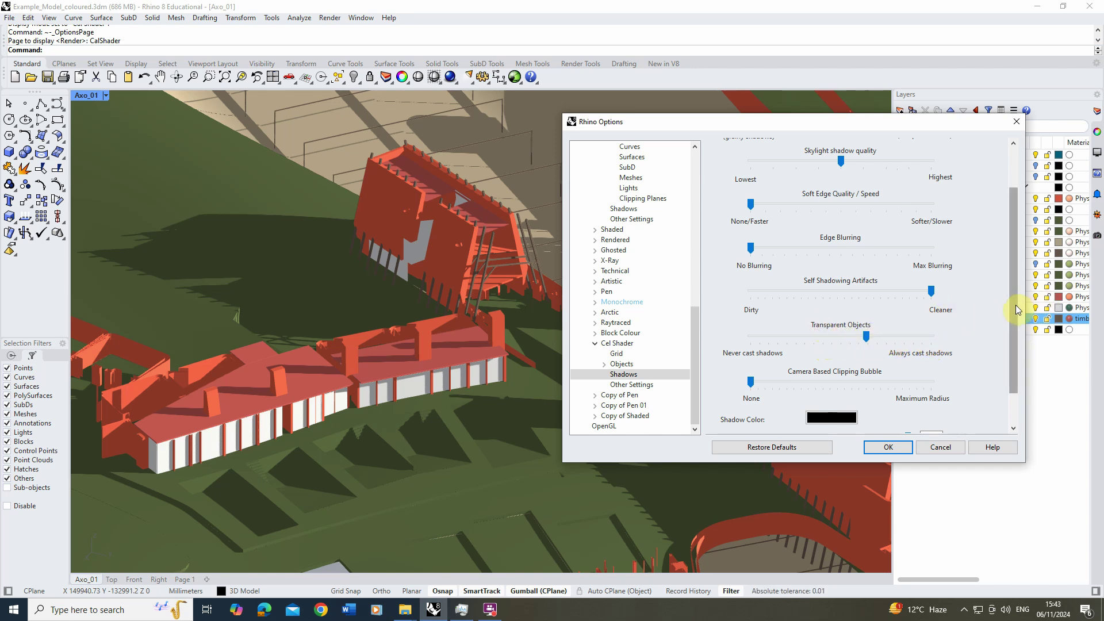
Change Cel Shader's shadow color to a very dark blue, #00001A
{"action": "left_click_drag", "start_coordinate": [1015, 304], "coordinate": [1015, 331]}
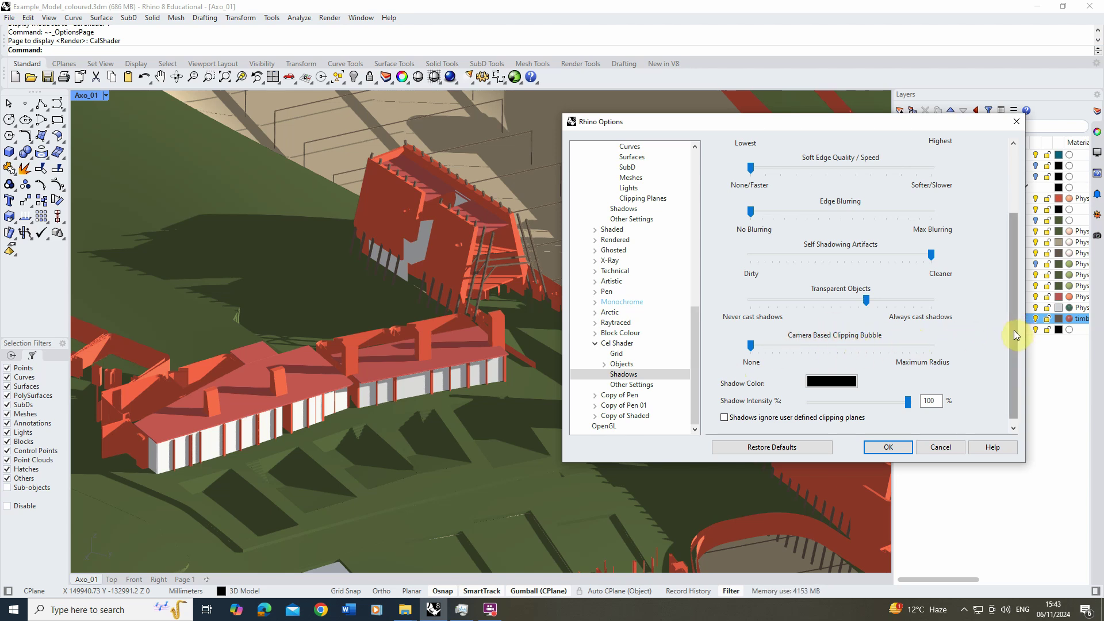
{"action": "left_click_drag", "start_coordinate": [1014, 330], "coordinate": [1013, 360]}
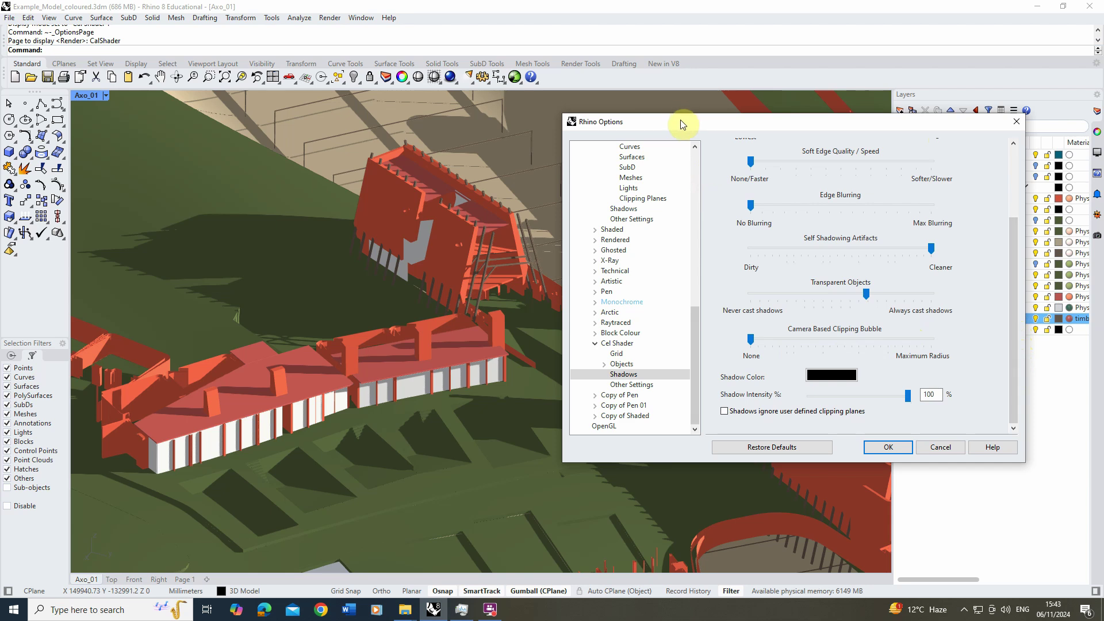
{"action": "left_click_drag", "start_coordinate": [681, 119], "coordinate": [730, 109]}
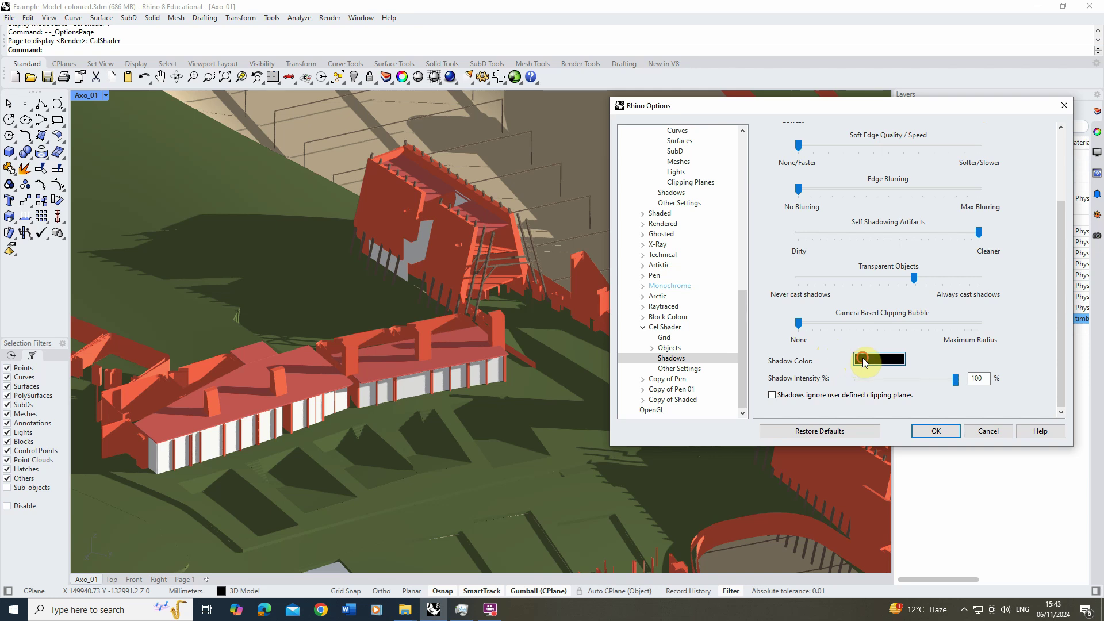
{"action": "left_click", "coordinate": [897, 359]}
{"action": "left_click_drag", "start_coordinate": [606, 180], "coordinate": [647, 166]}
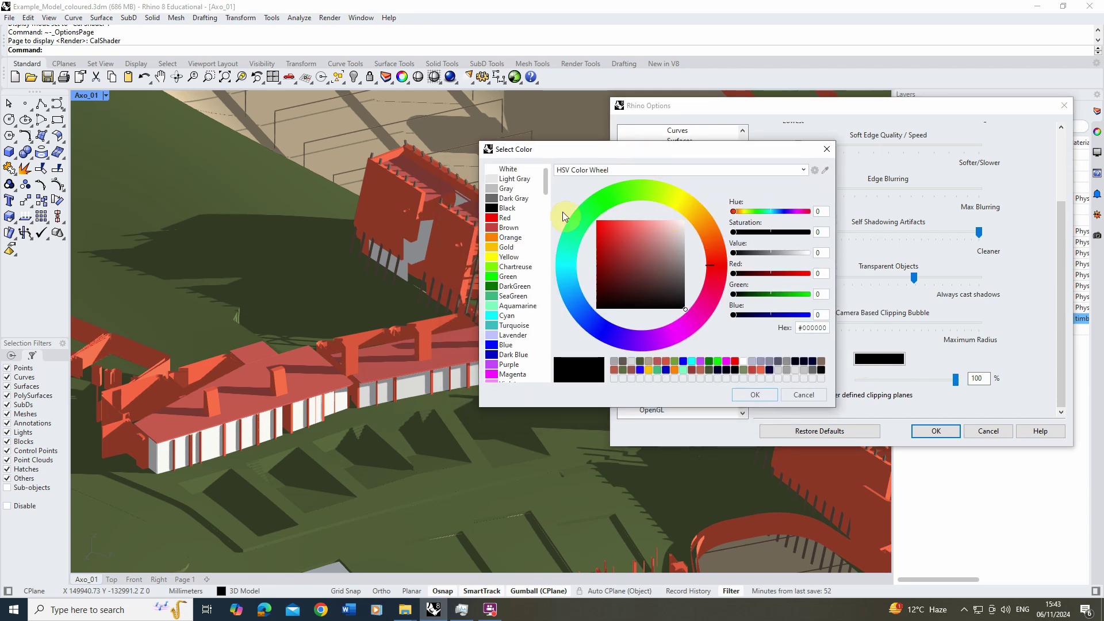
{"action": "left_click", "coordinate": [505, 356]}
{"action": "left_click_drag", "start_coordinate": [602, 277], "coordinate": [587, 299]}
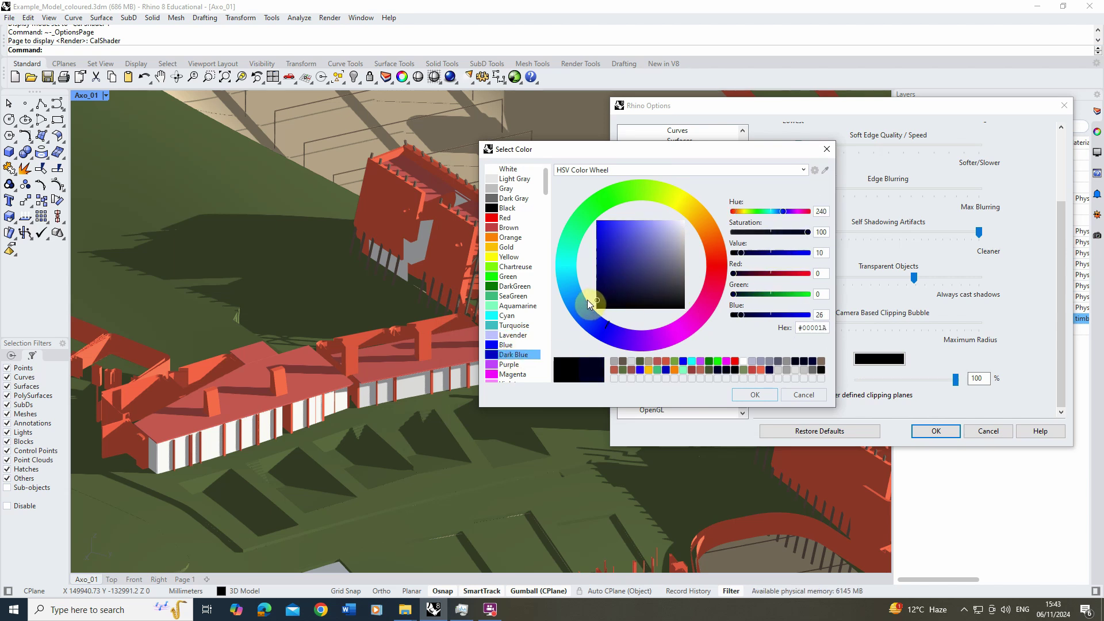
{"action": "left_click", "coordinate": [756, 394]}
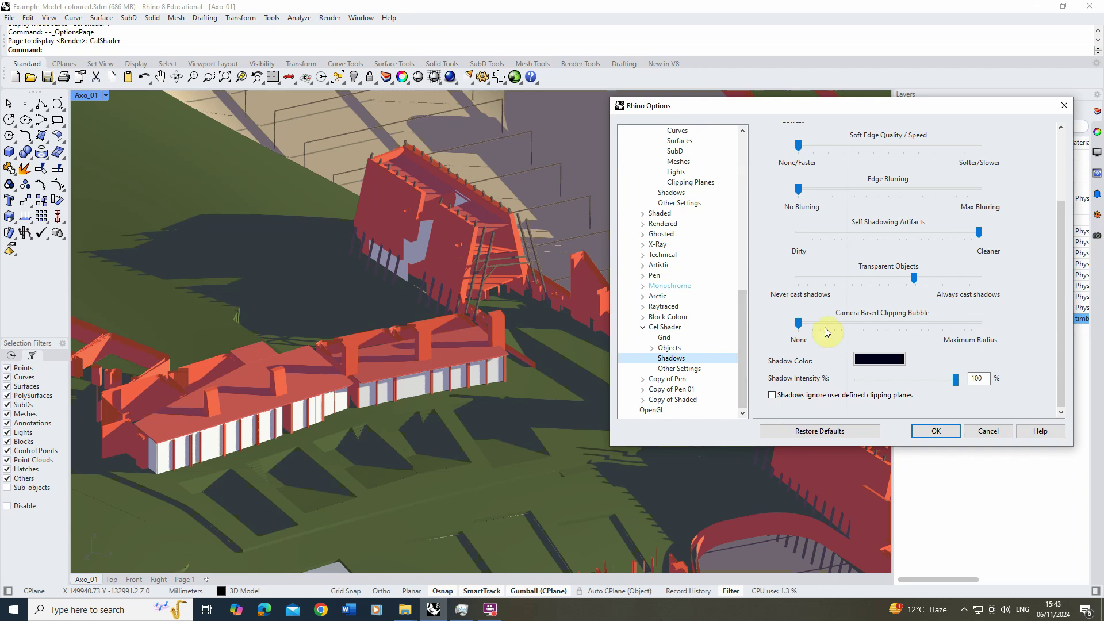
Reduce Cel Shader's shadow intensity to 60% and apply the display options
{"action": "left_click_drag", "start_coordinate": [955, 379], "coordinate": [936, 384]}
{"action": "left_click", "coordinate": [932, 382]}
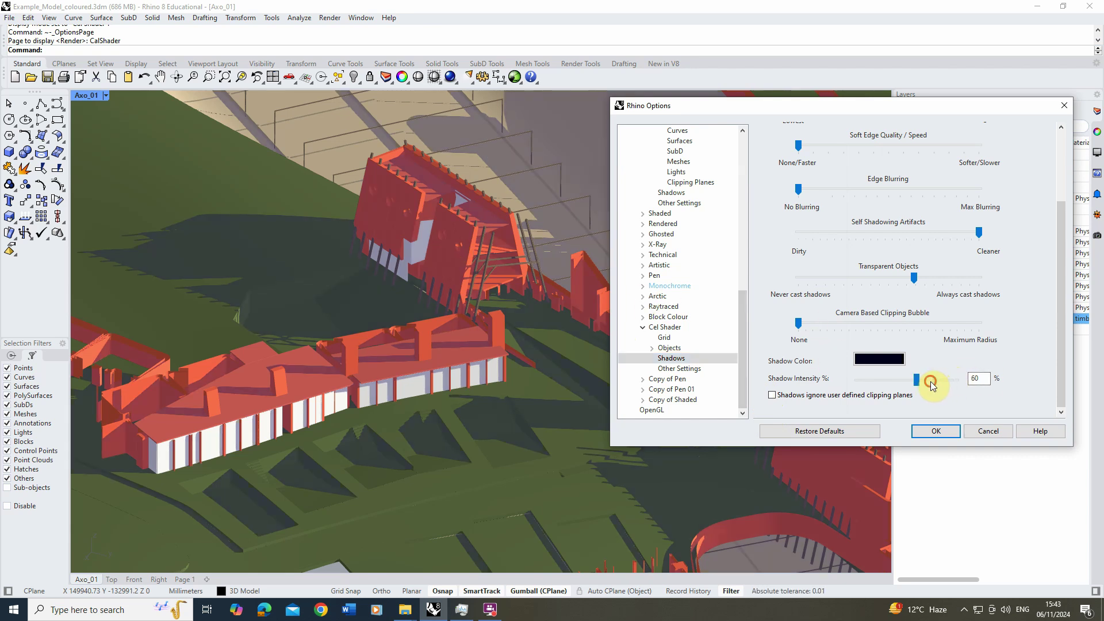
{"action": "left_click", "coordinate": [914, 382]}
{"action": "left_click", "coordinate": [915, 382]}
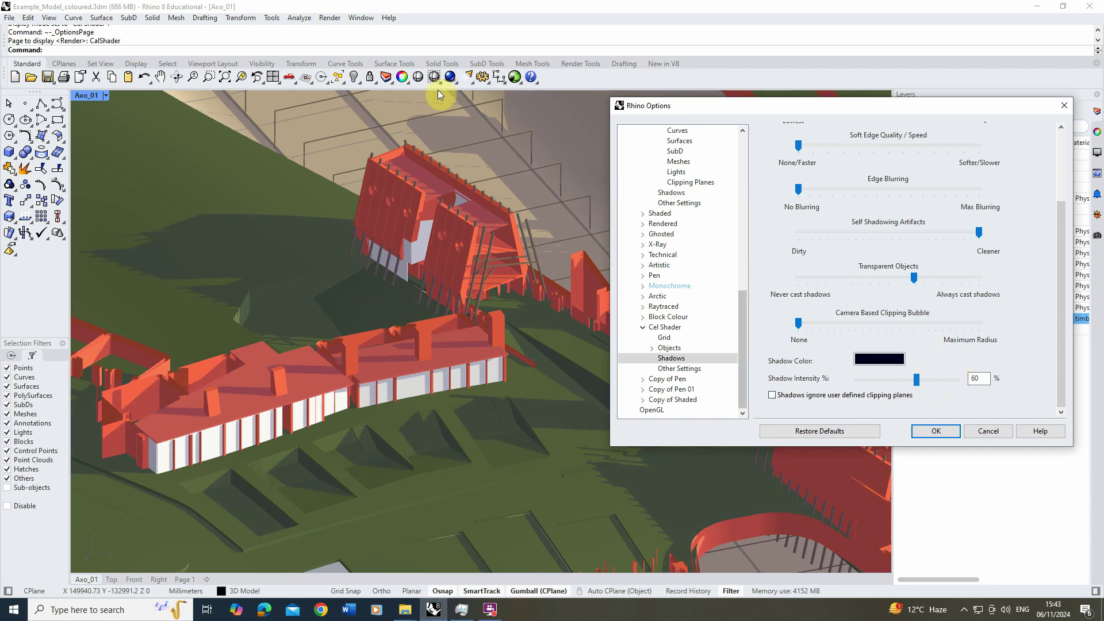
{"action": "left_click_drag", "start_coordinate": [636, 113], "coordinate": [684, 132]}
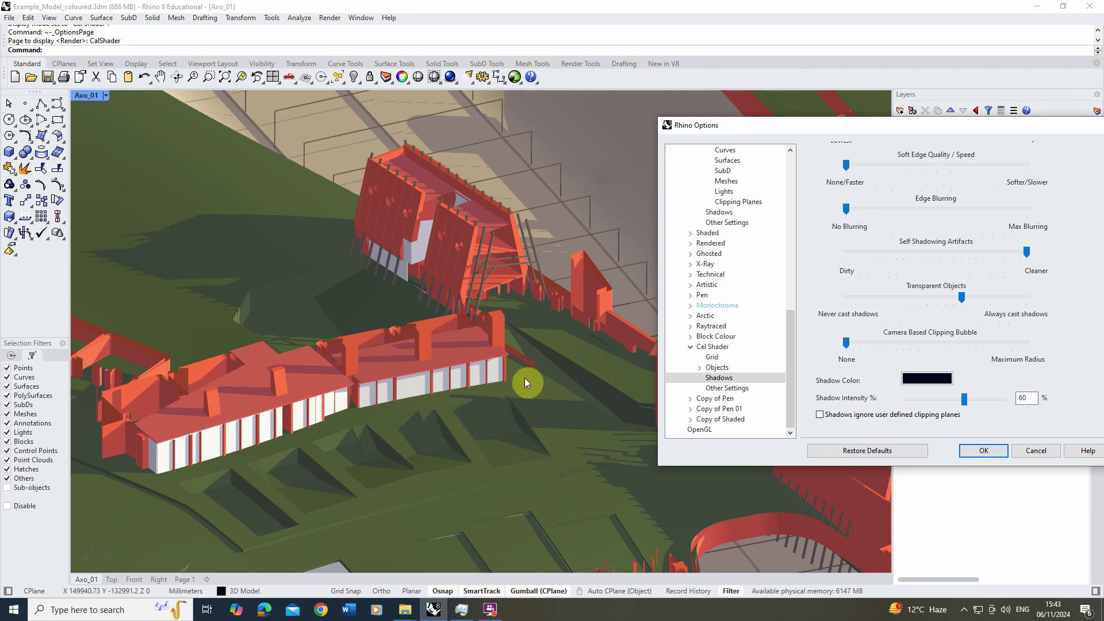
{"action": "left_click", "coordinate": [984, 451]}
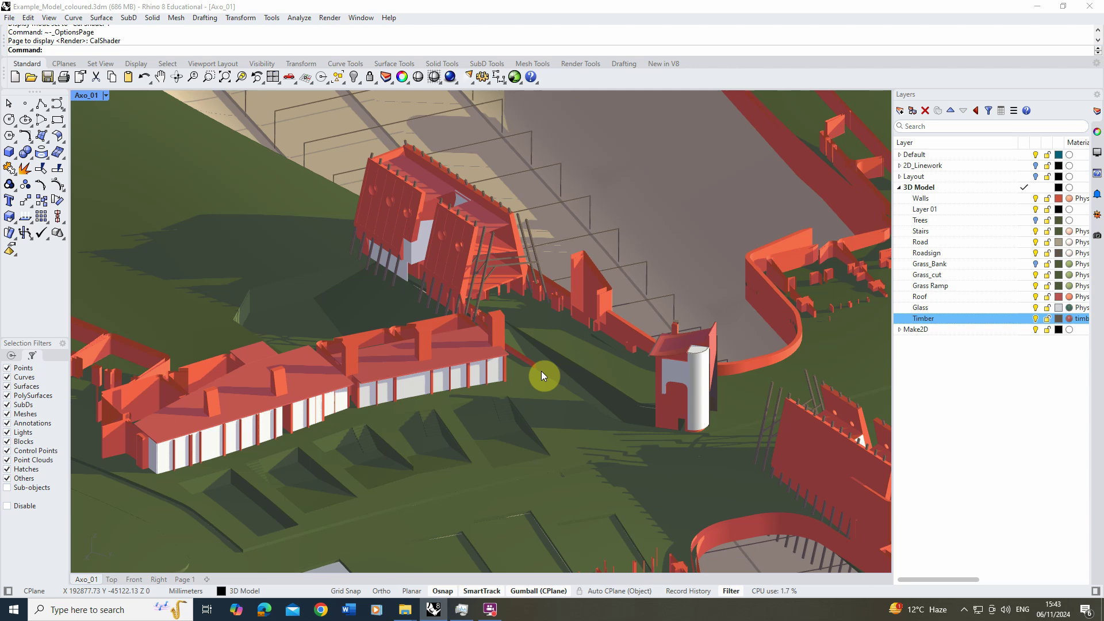
Reopen the Cel Shader display options and turn on isocurves in its visibility settings
{"action": "left_click", "coordinate": [105, 98]}
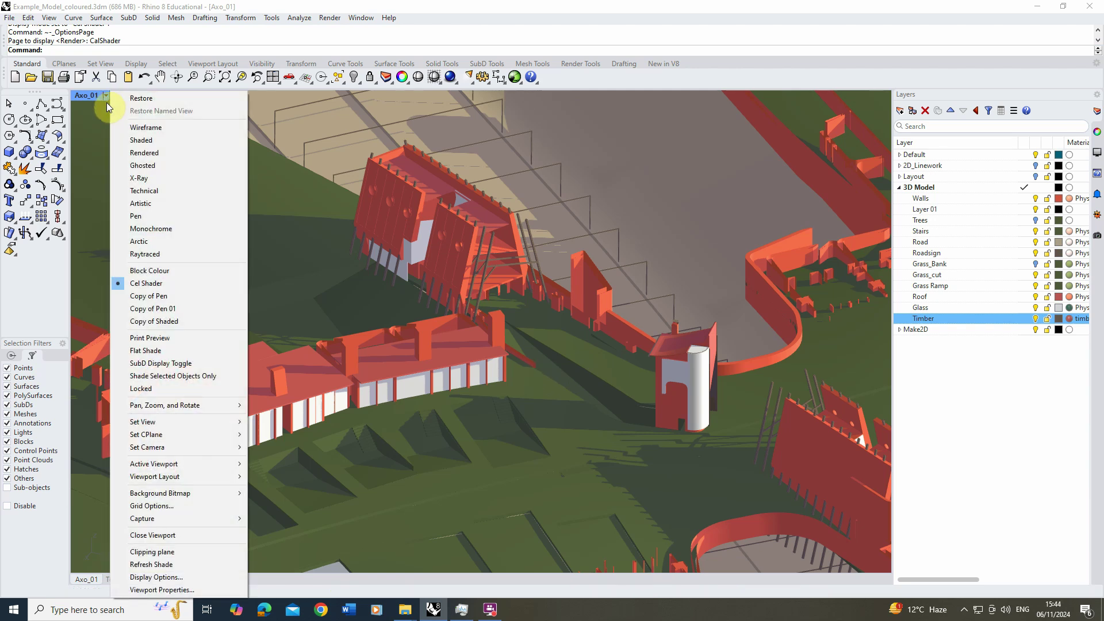
{"action": "left_click", "coordinate": [177, 579]}
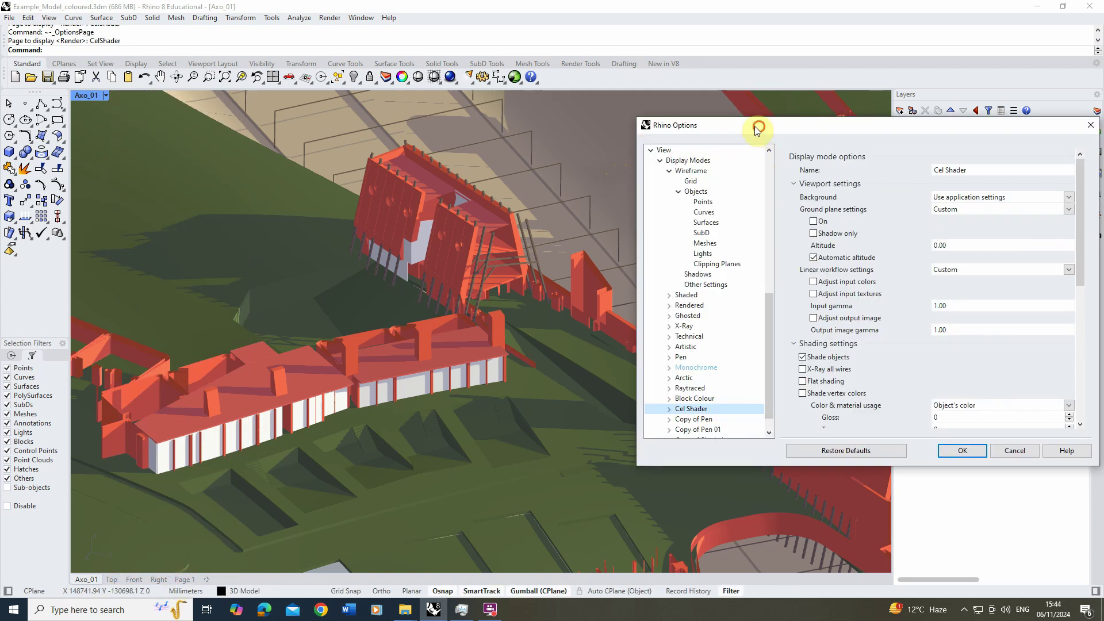
{"action": "left_click_drag", "start_coordinate": [756, 127], "coordinate": [525, 114]}
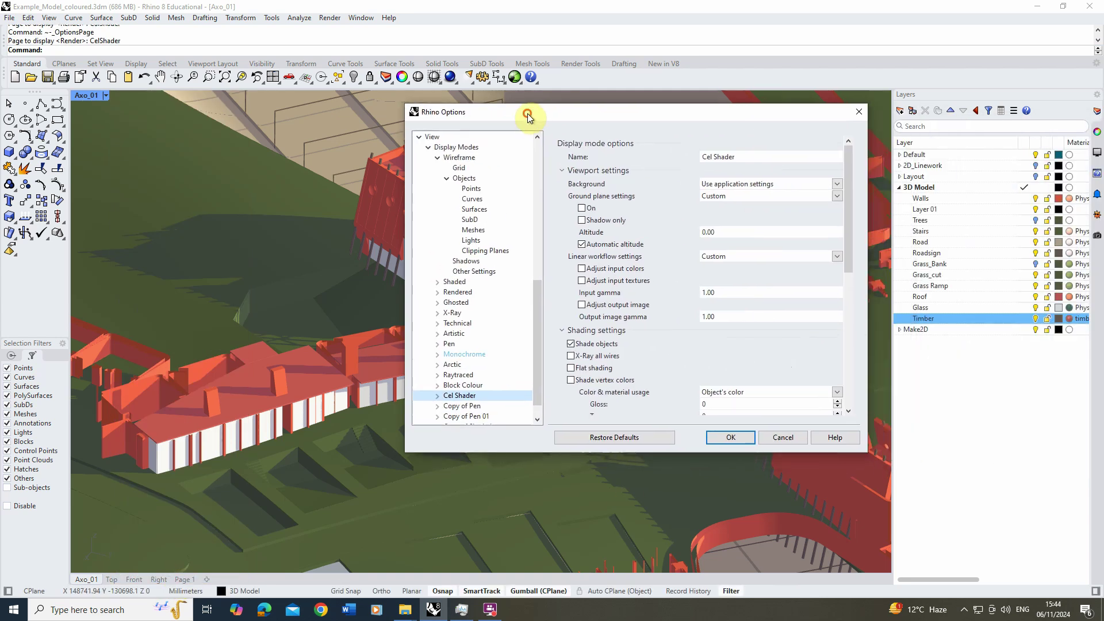
{"action": "left_click", "coordinate": [438, 396]}
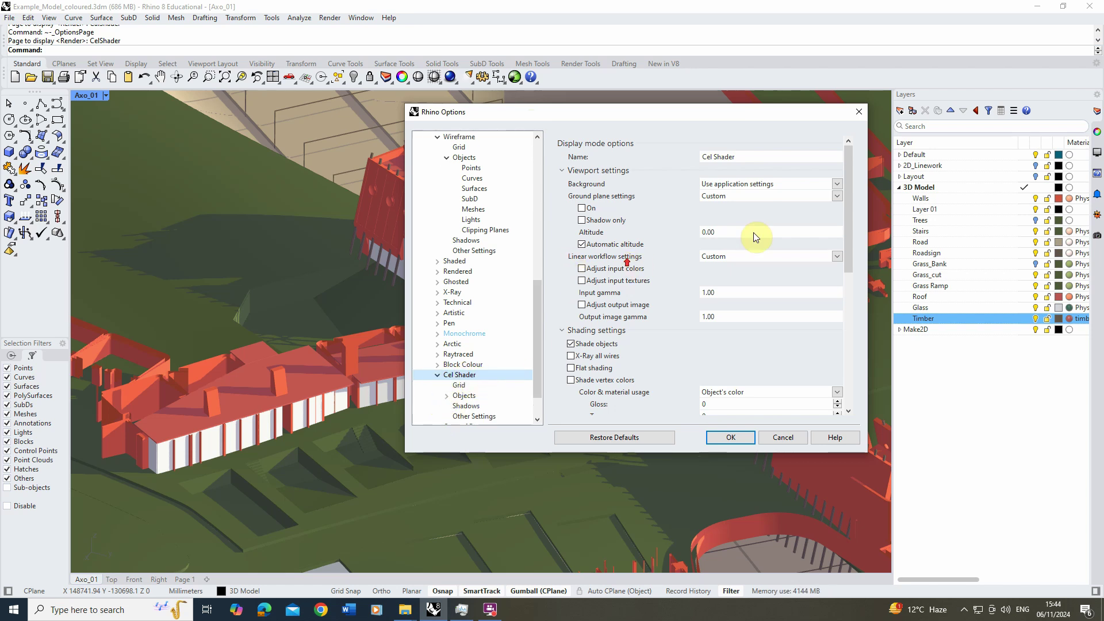
{"action": "mouse_move", "coordinate": [849, 183]}
{"action": "left_mouse_down"}
{"action": "mouse_move", "coordinate": [851, 250]}
{"action": "mouse_move", "coordinate": [848, 166]}
{"action": "left_mouse_up"}
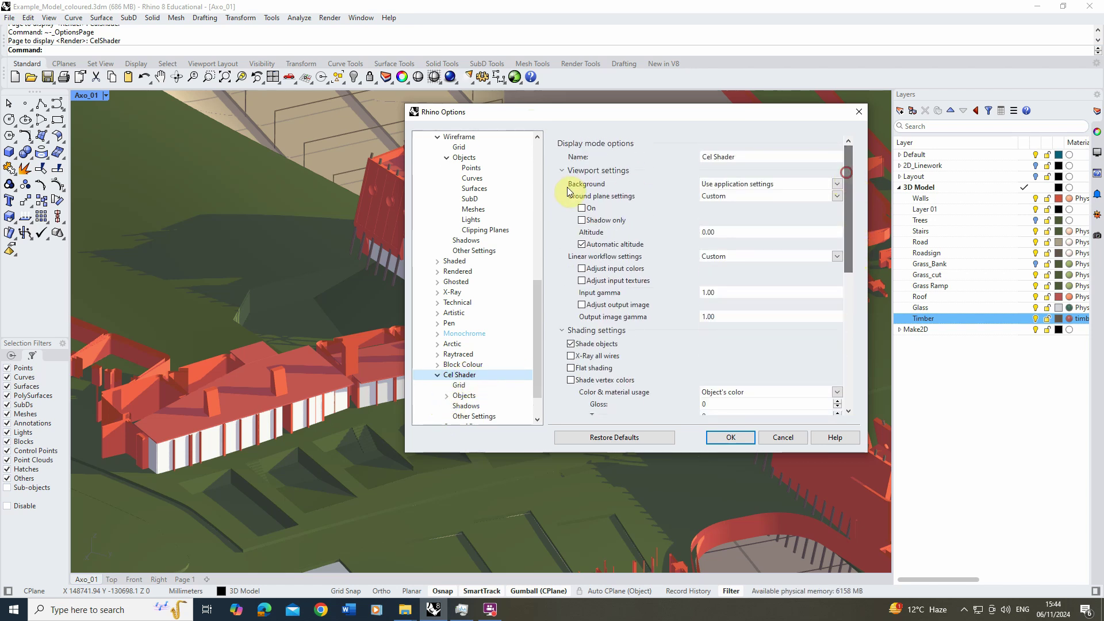
{"action": "left_click", "coordinate": [561, 172]}
{"action": "left_click", "coordinate": [563, 186]}
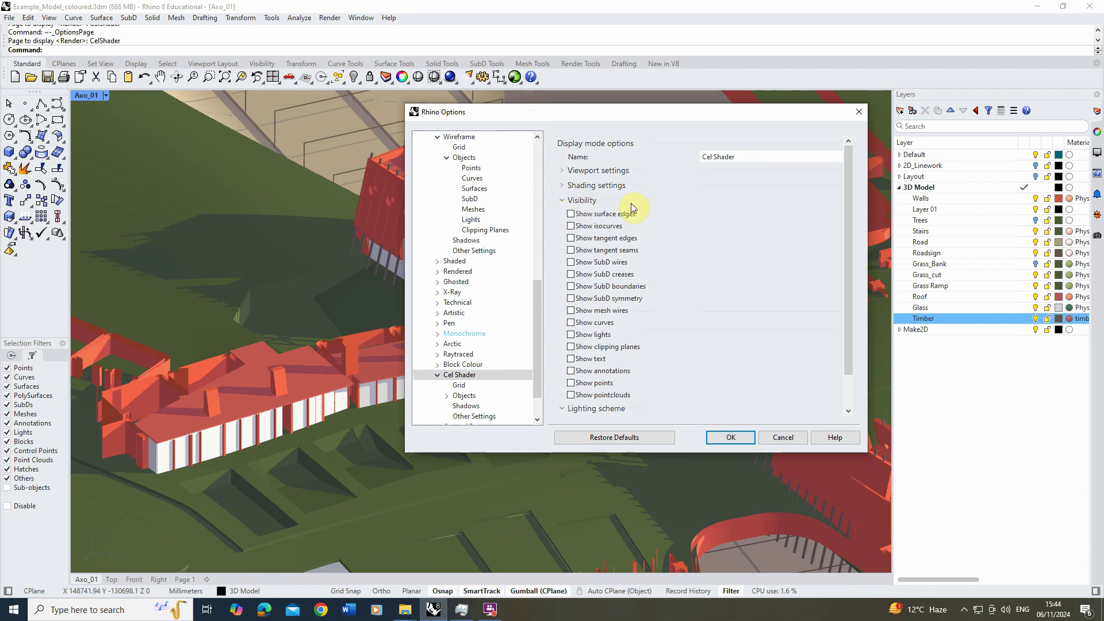
{"action": "left_click_drag", "start_coordinate": [846, 203], "coordinate": [850, 225]}
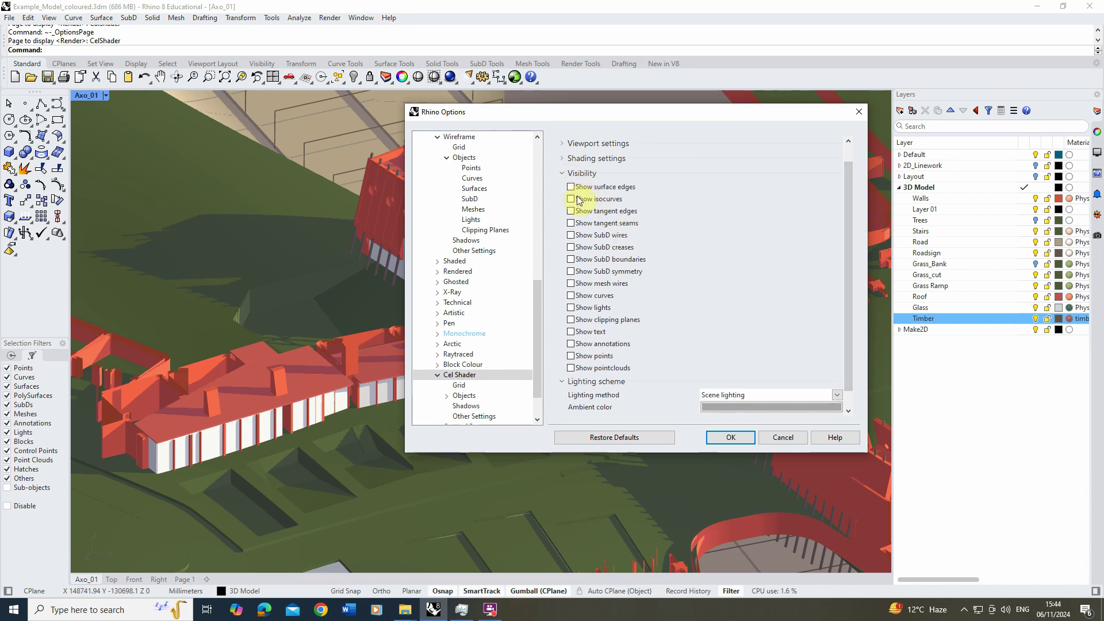
{"action": "left_click_drag", "start_coordinate": [595, 119], "coordinate": [704, 146]}
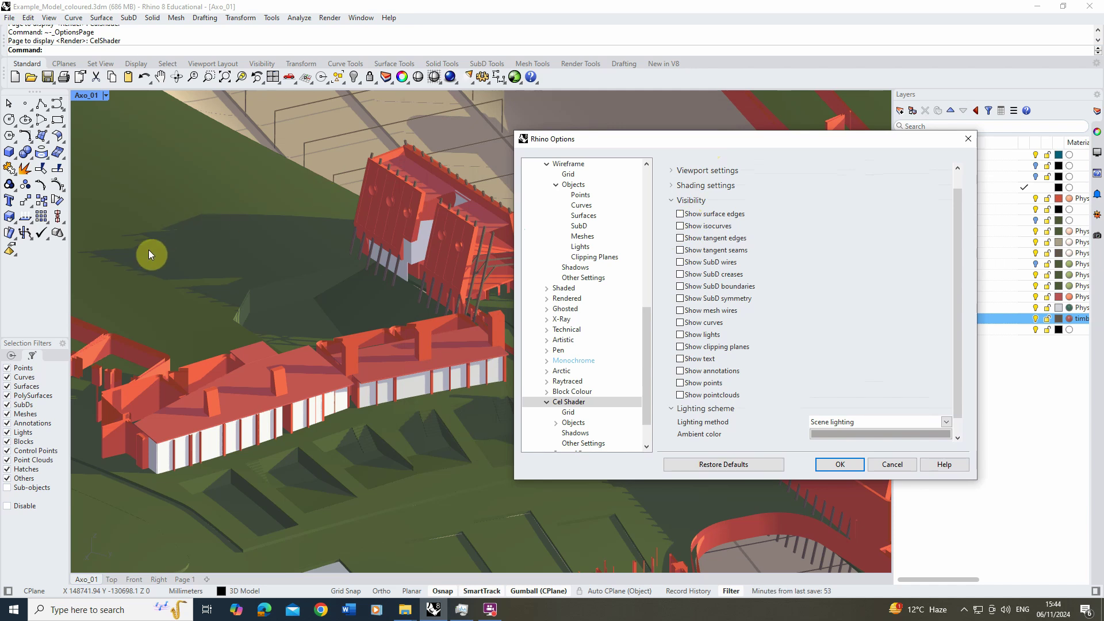
{"action": "left_click", "coordinate": [680, 225]}
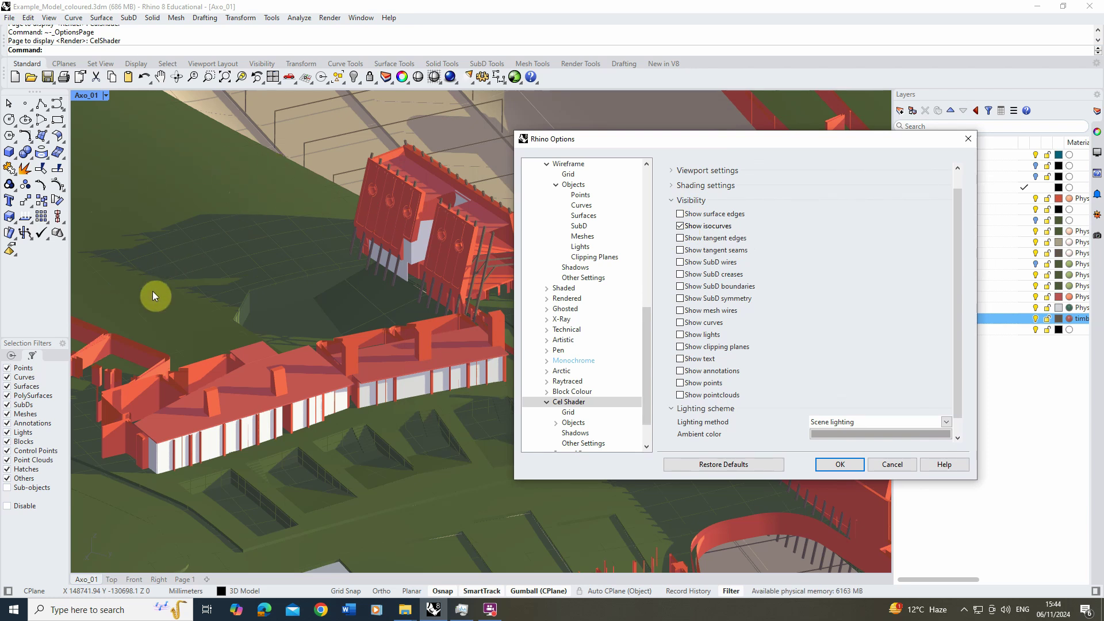
Hide Cel Shader's isocurves and show surface edges instead
{"action": "left_click_drag", "start_coordinate": [670, 145], "coordinate": [770, 139]}
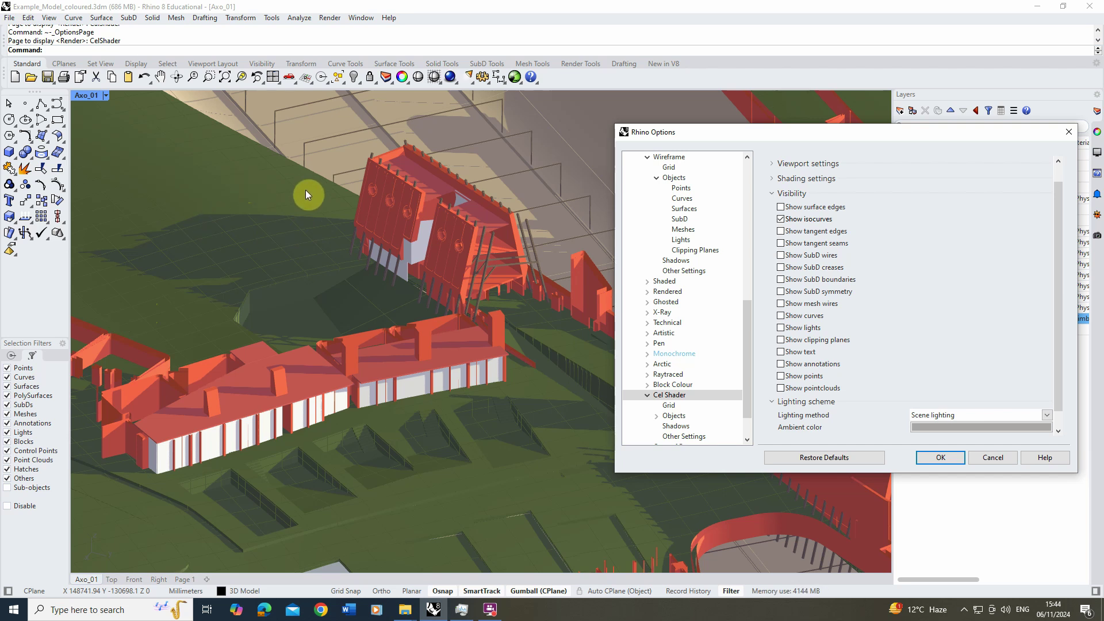
{"action": "left_click", "coordinate": [780, 219]}
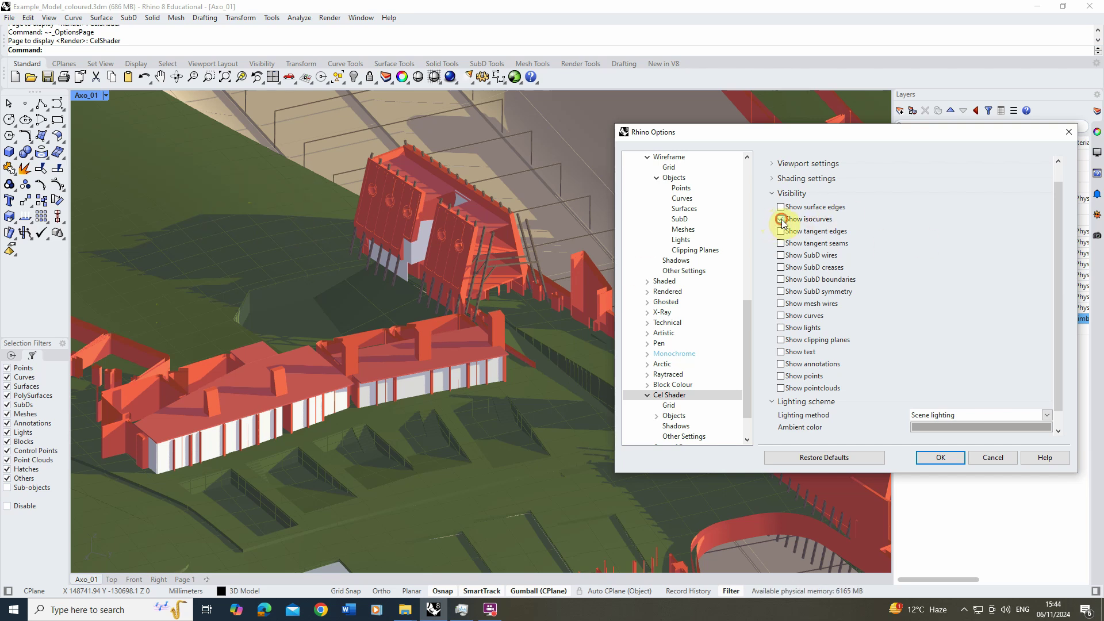
{"action": "left_click", "coordinate": [790, 210]}
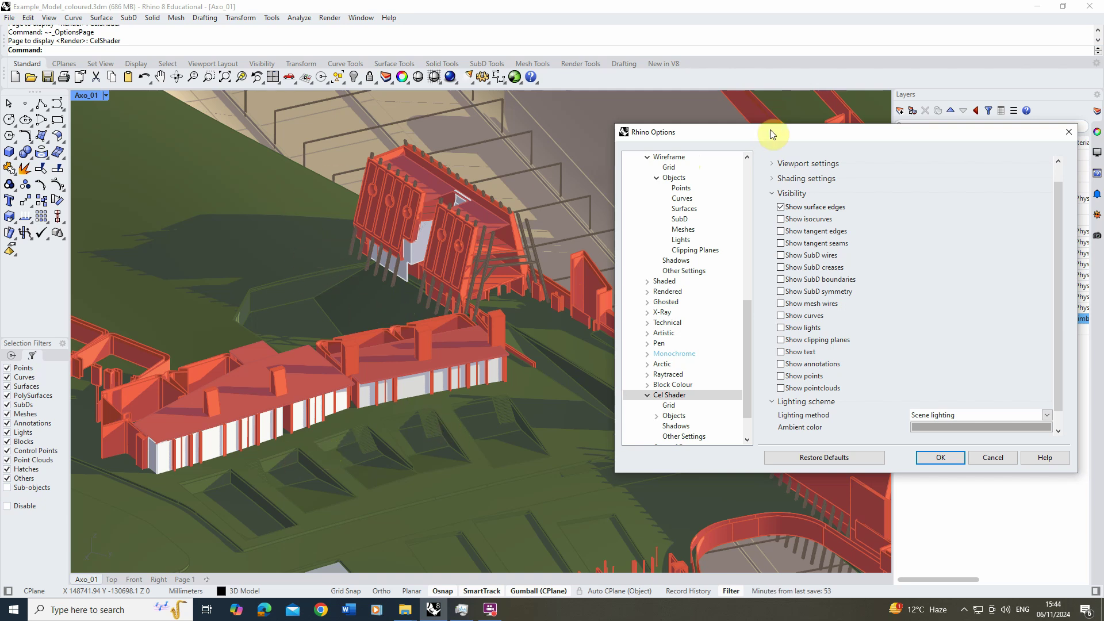
Set the surface edge color usage in Cel Shader's object settings to a single color for all edges
{"action": "left_click_drag", "start_coordinate": [756, 133], "coordinate": [571, 122]}
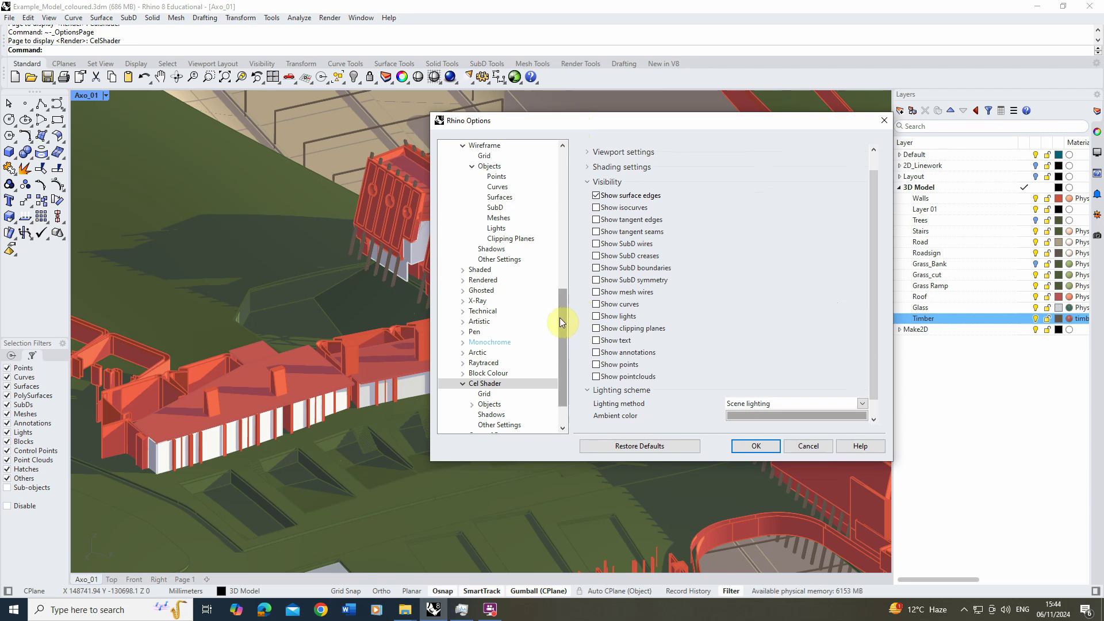
{"action": "scroll", "coordinate": [559, 309], "scroll_direction": "down", "scroll_amount": 2}
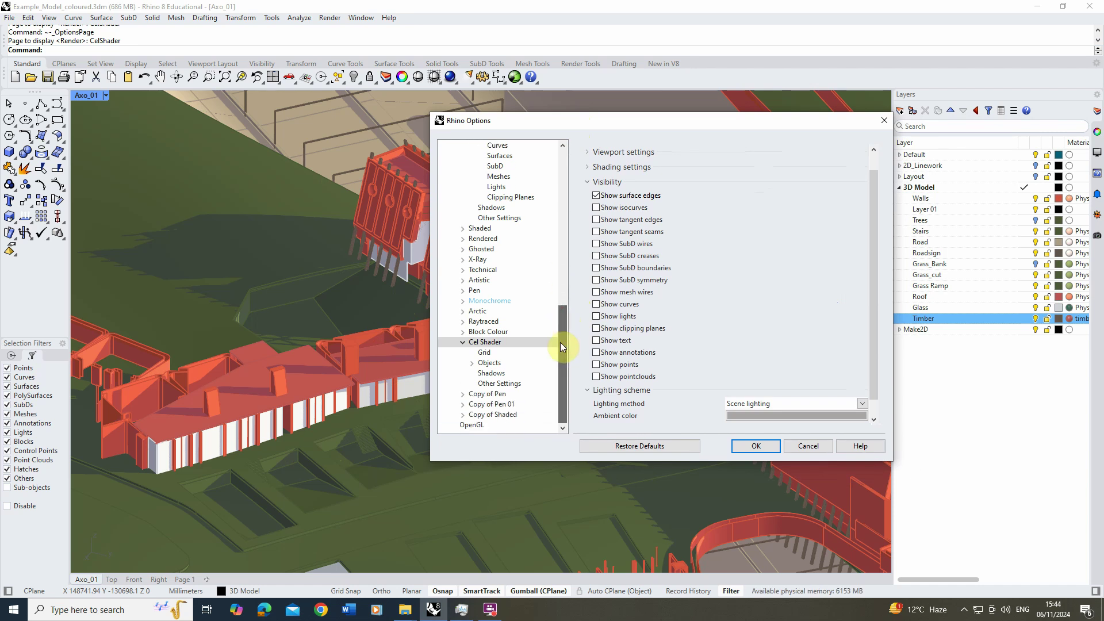
{"action": "left_click", "coordinate": [485, 364]}
{"action": "left_click", "coordinate": [473, 363]}
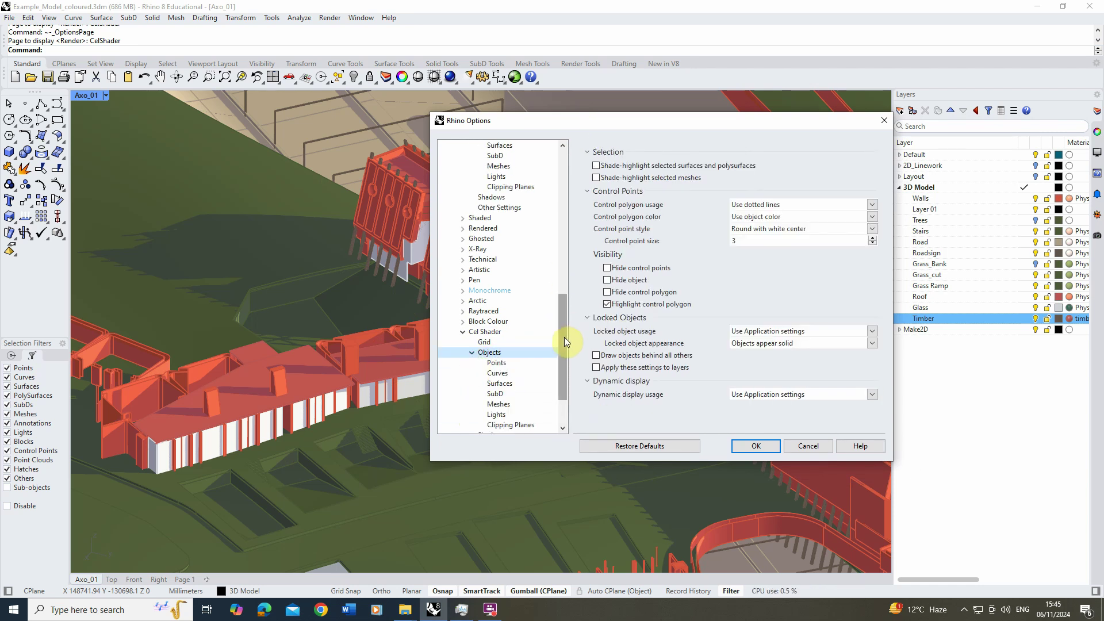
{"action": "left_click_drag", "start_coordinate": [564, 336], "coordinate": [561, 361]}
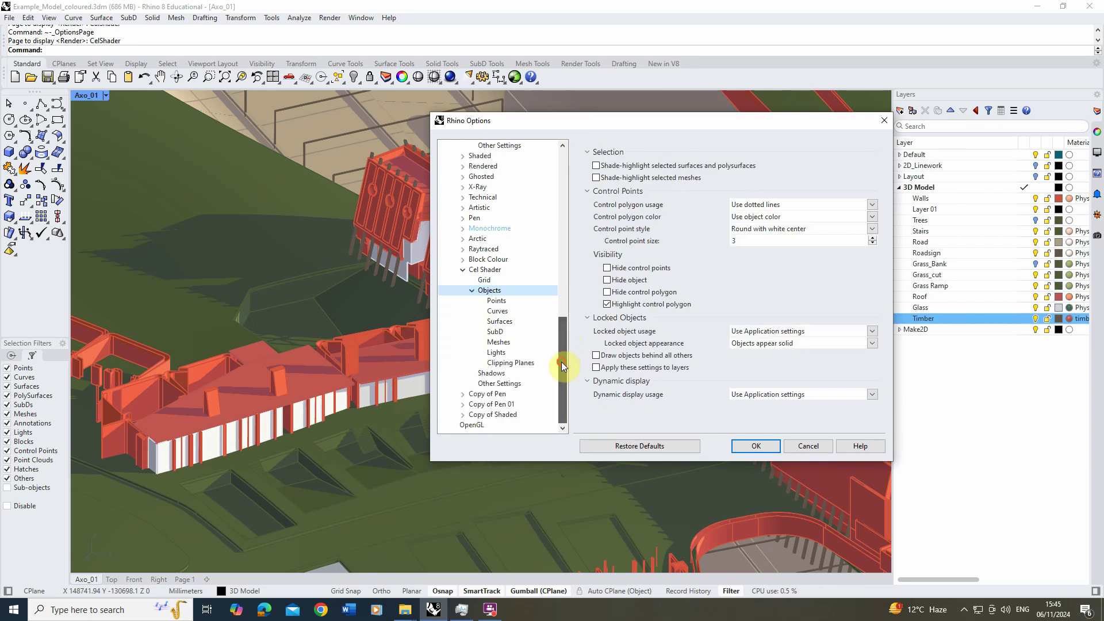
{"action": "left_click", "coordinate": [505, 324]}
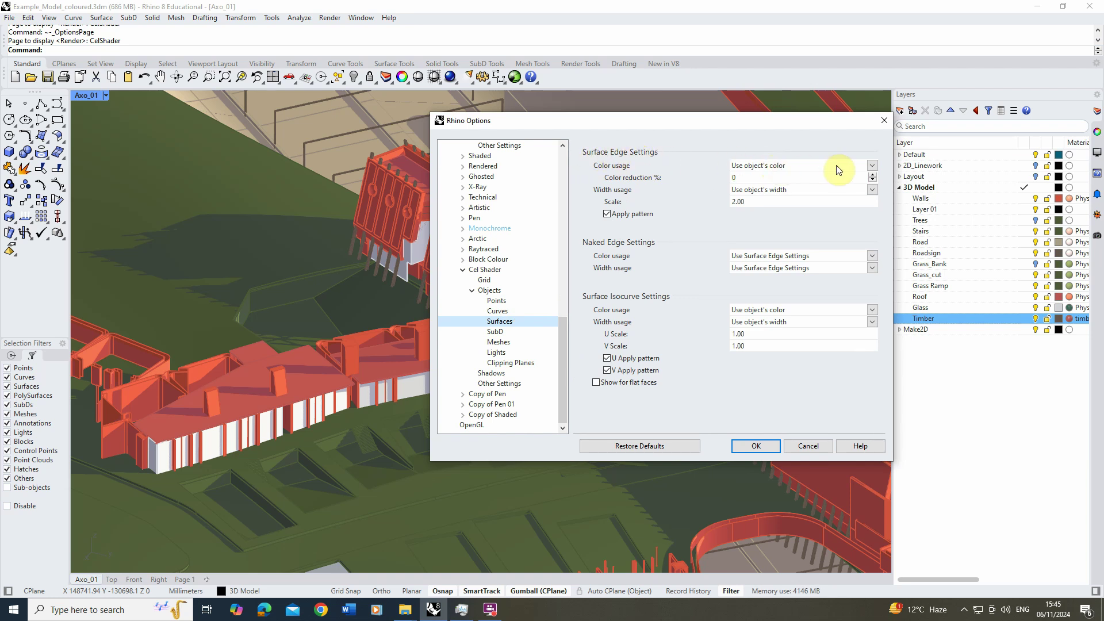
{"action": "left_click", "coordinate": [872, 165]}
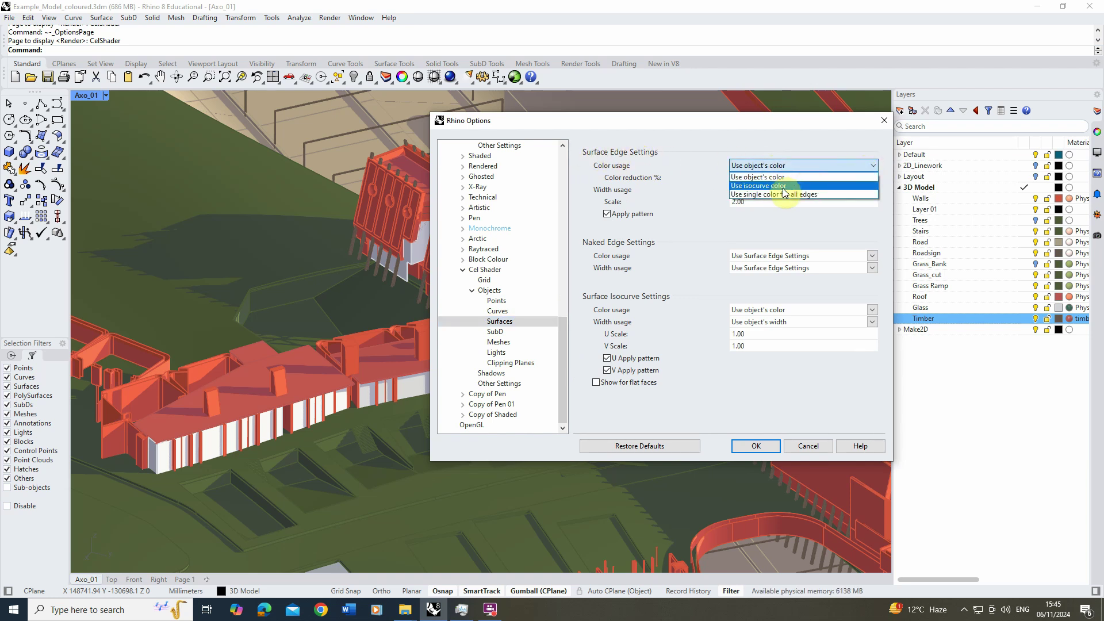
{"action": "left_click", "coordinate": [762, 195]}
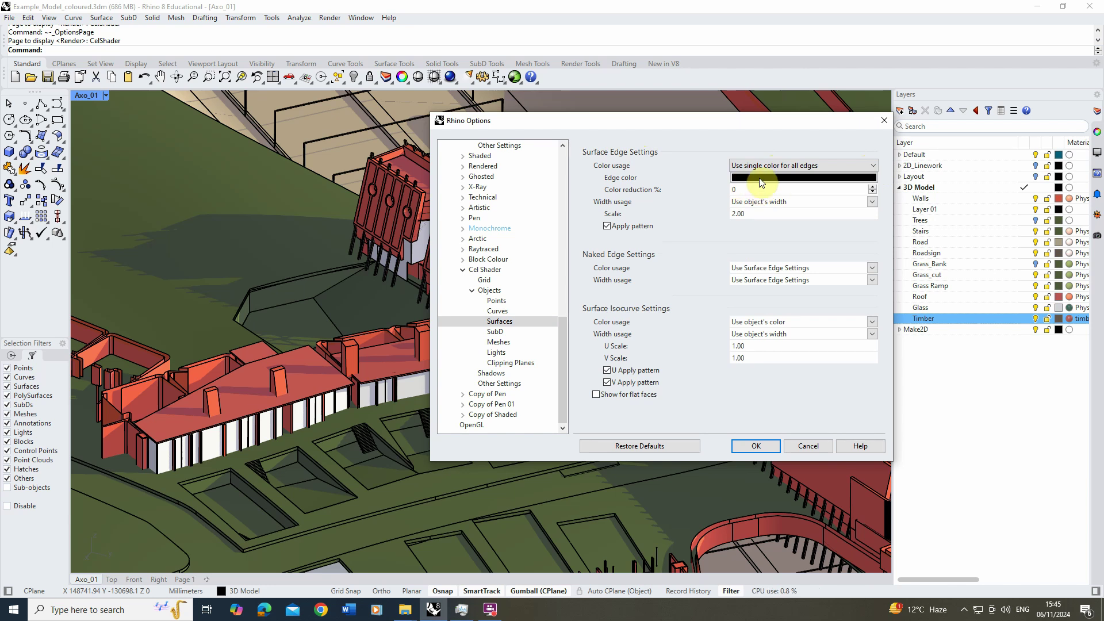
Change Cel Shader's surface edge color to white, #FFFFFF
{"action": "left_click", "coordinate": [760, 178]}
{"action": "left_click", "coordinate": [663, 247]}
{"action": "left_click", "coordinate": [751, 361]}
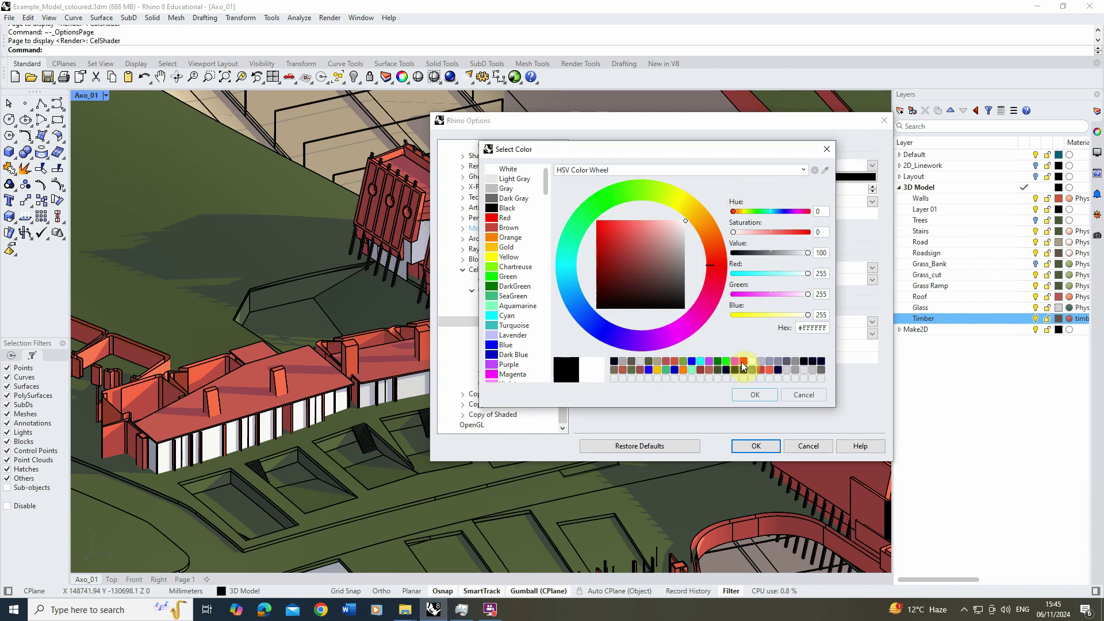
{"action": "left_click", "coordinate": [743, 395]}
{"action": "left_click_drag", "start_coordinate": [567, 126], "coordinate": [642, 109]}
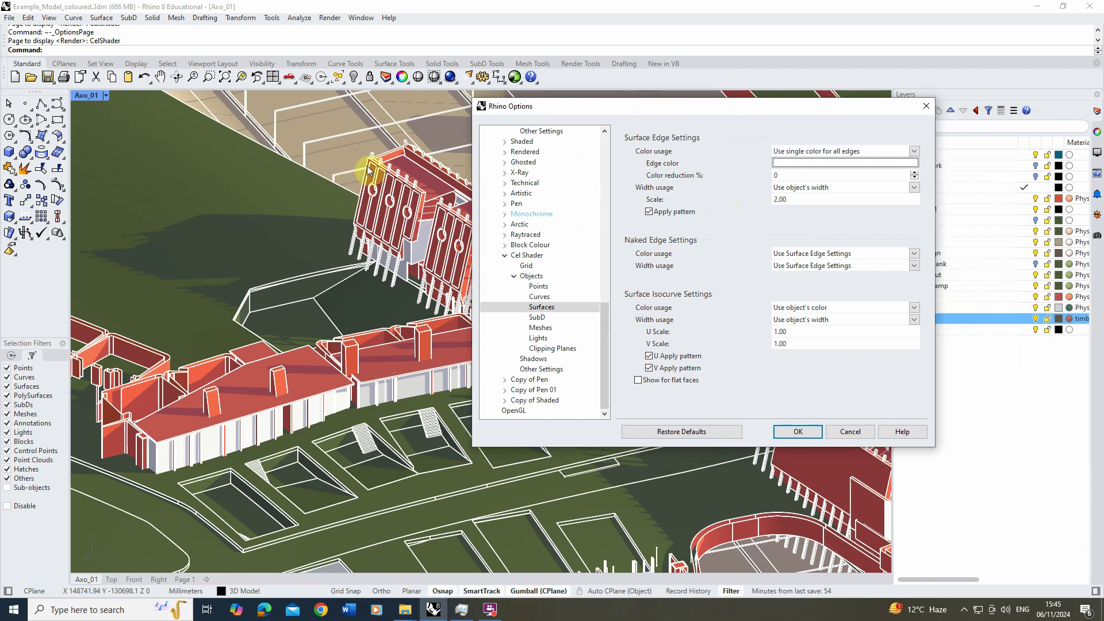
Set the surface edge width scale to 0.2, try 0.3 for comparison, return to 0.2 and apply the options
{"action": "left_click", "coordinate": [799, 200]}
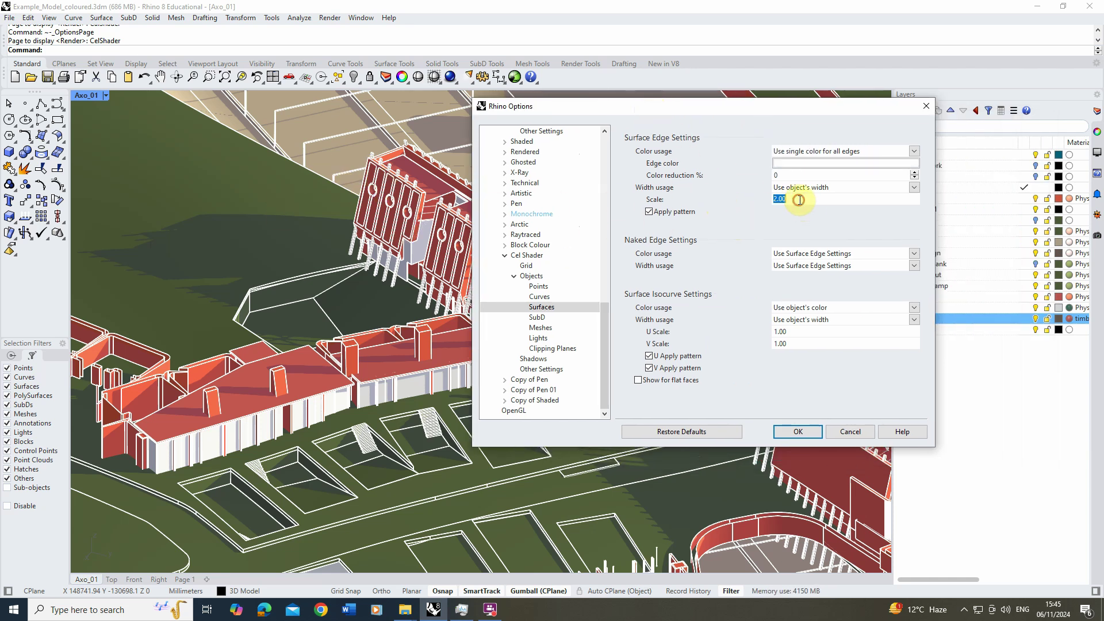
{"action": "type", "text": "0.2"}
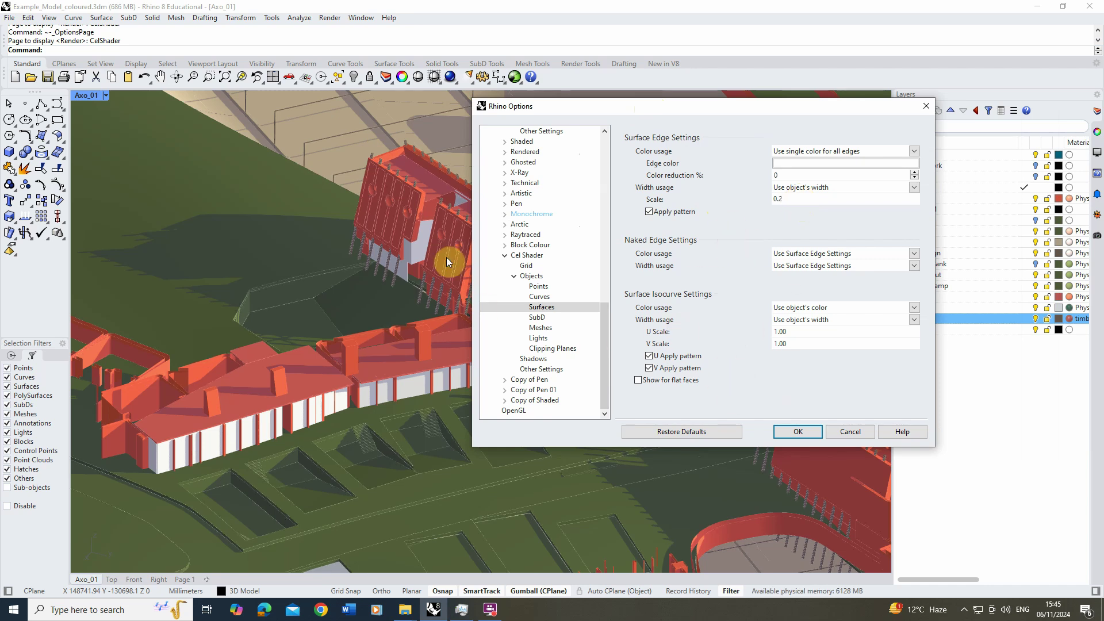
{"action": "left_click_drag", "start_coordinate": [578, 109], "coordinate": [745, 107]}
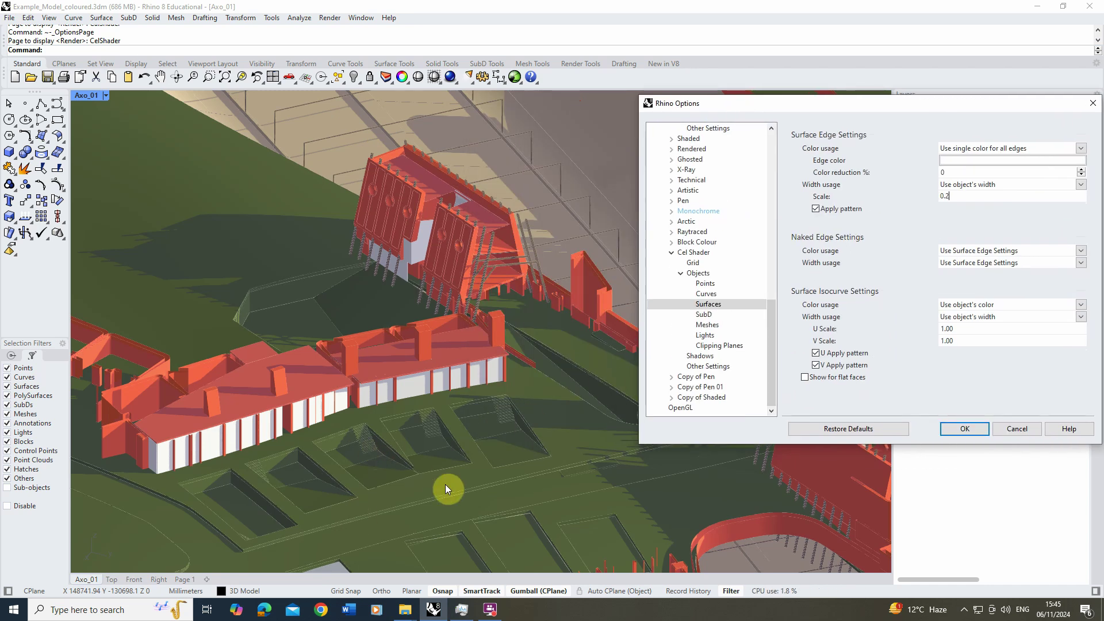
{"action": "double_click", "coordinate": [960, 197]}
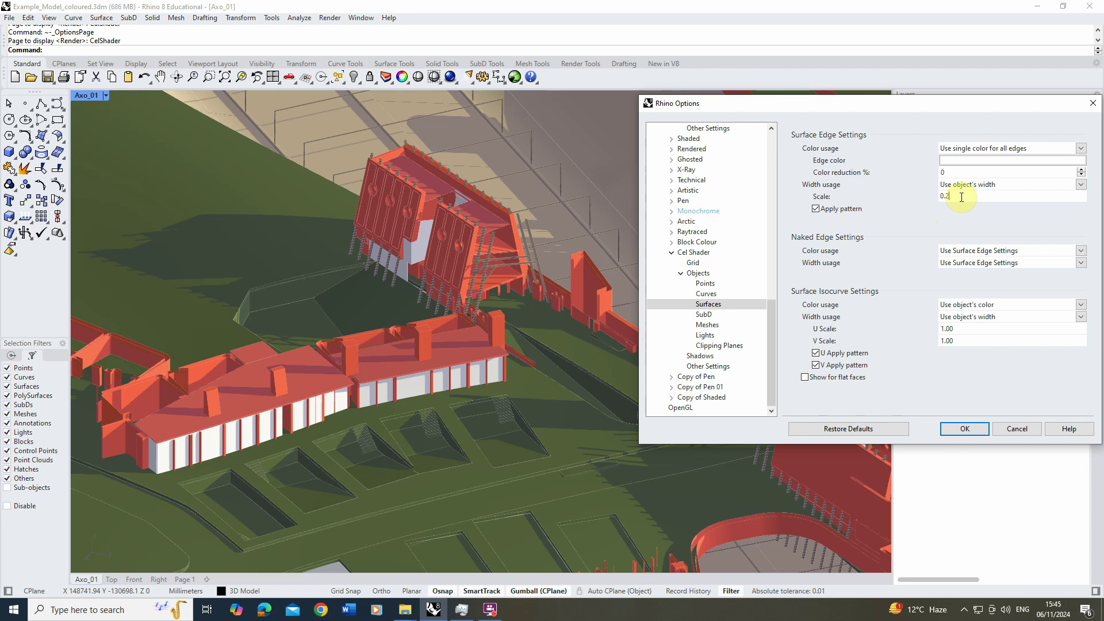
{"action": "type", "text": "0.3"}
{"action": "double_click", "coordinate": [958, 200]}
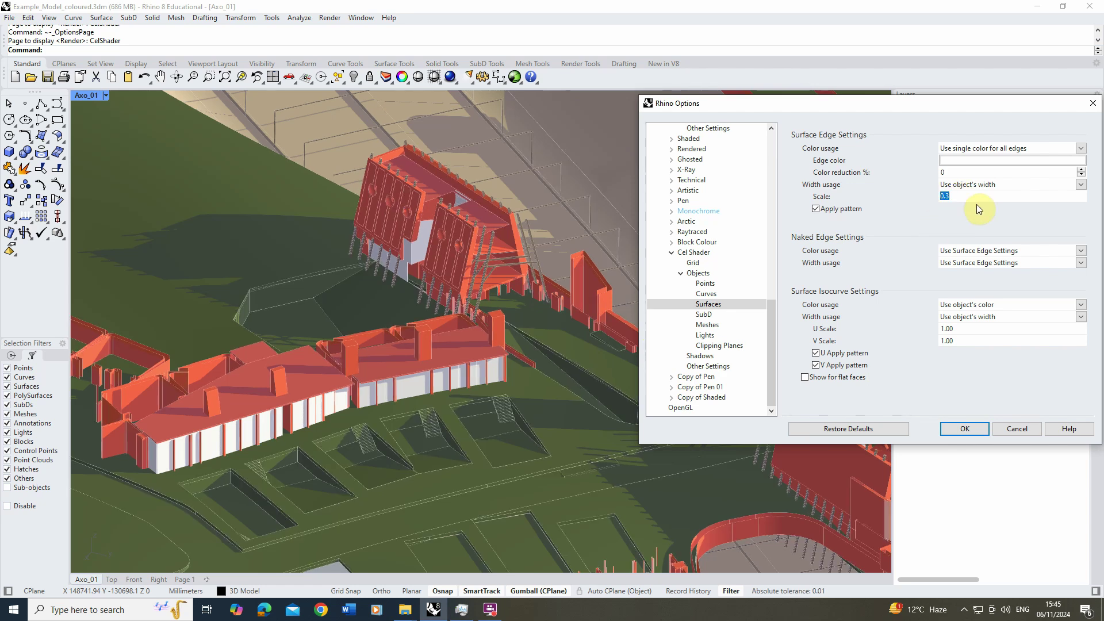
{"action": "type", "text": "0.2"}
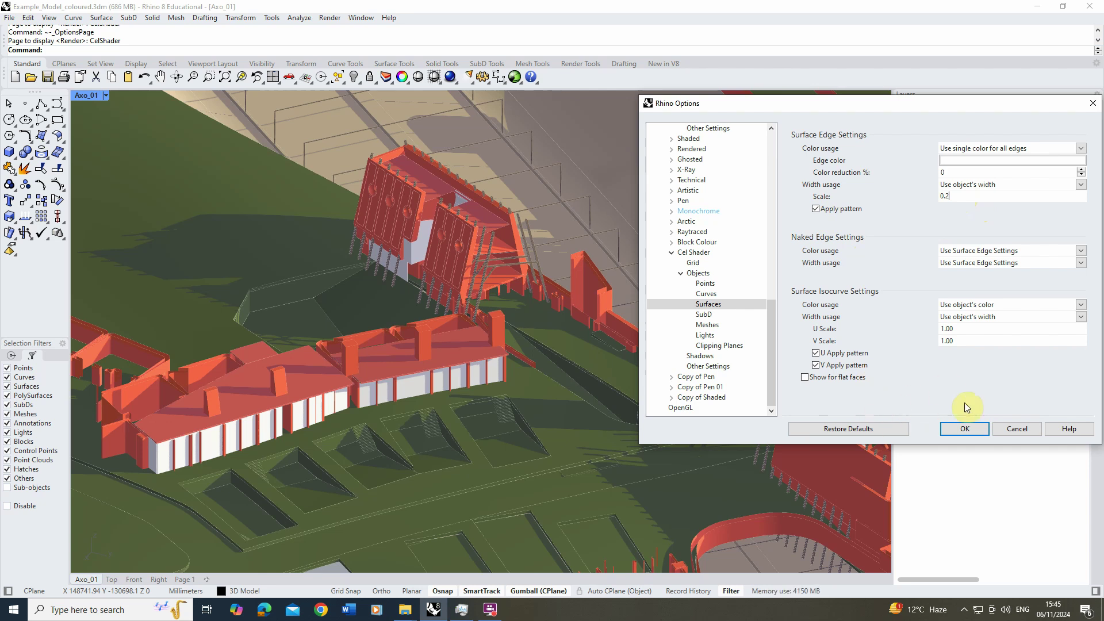
{"action": "left_click", "coordinate": [964, 426]}
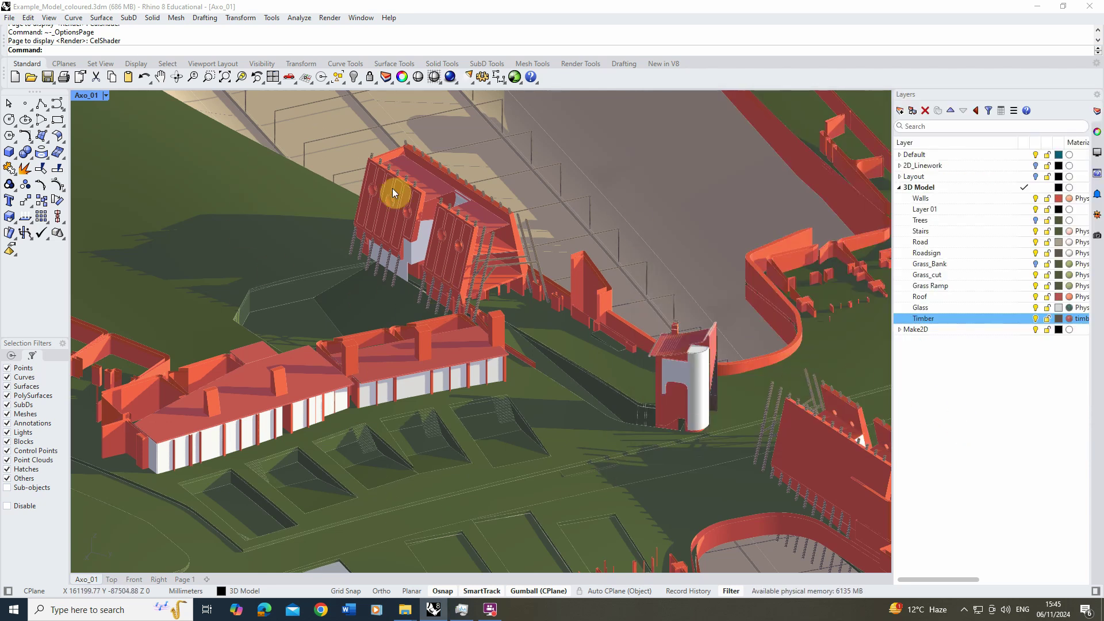
Reopen the Cel Shader display options and turn off surface edges in its visibility settings
{"action": "left_click", "coordinate": [105, 96]}
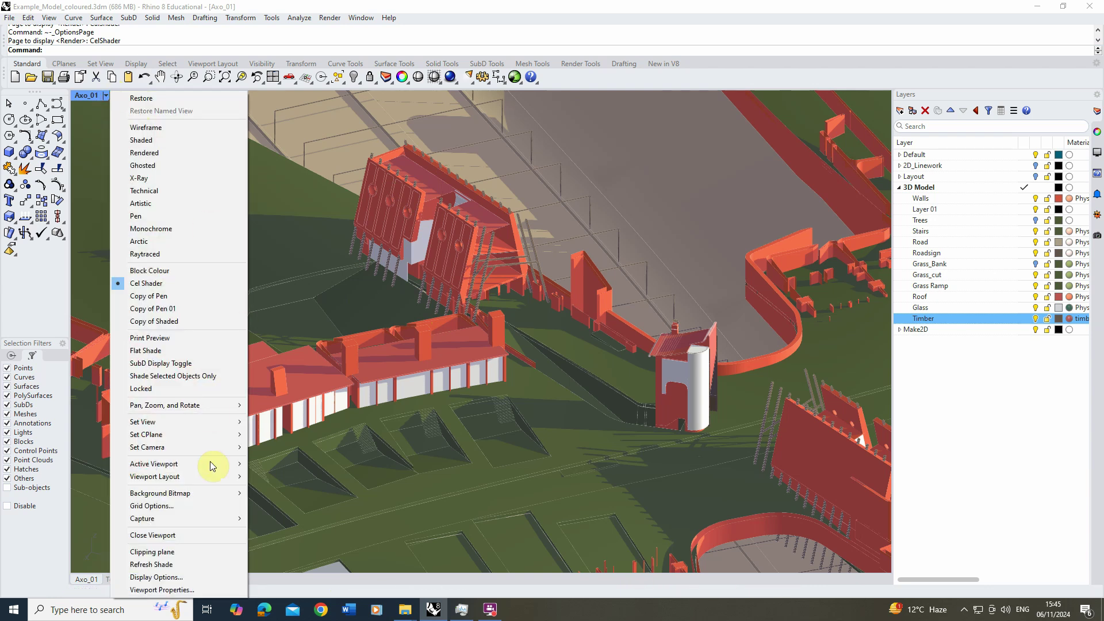
{"action": "left_click", "coordinate": [178, 576]}
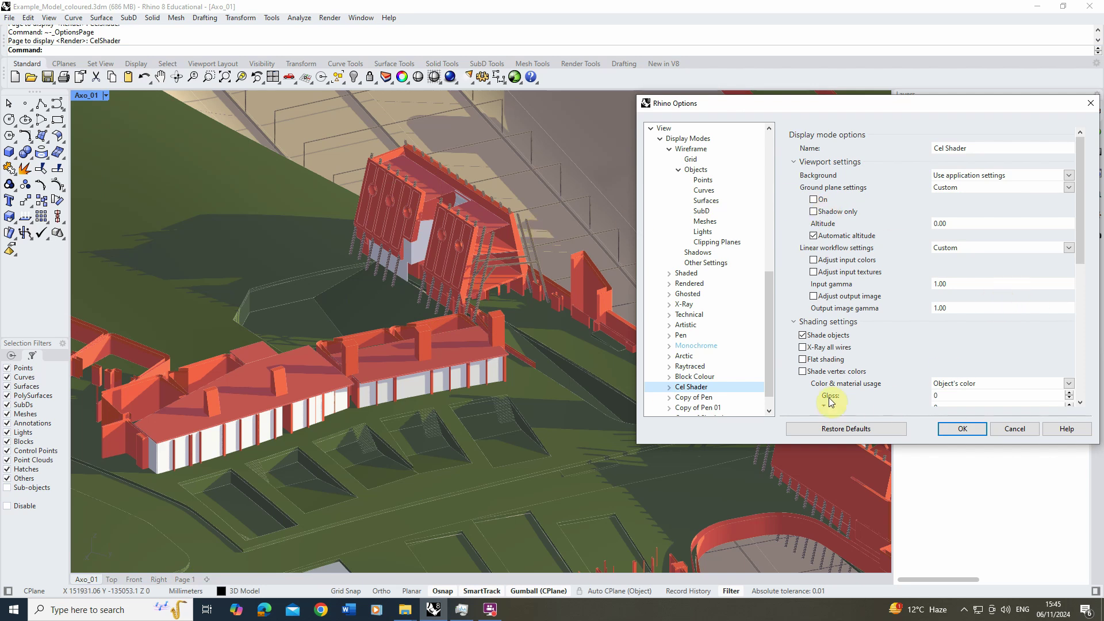
{"action": "left_click_drag", "start_coordinate": [1079, 205], "coordinate": [1080, 284]}
{"action": "left_click", "coordinate": [816, 287]}
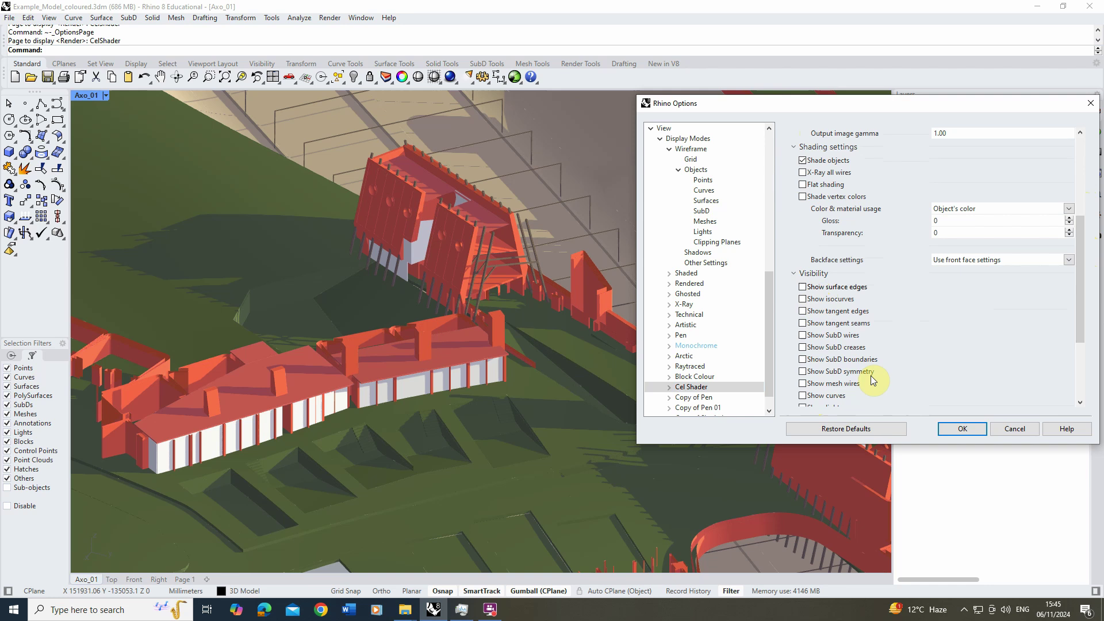
Apply the display options, then show the Trees layer and give it a darker green color
{"action": "left_click", "coordinate": [962, 429]}
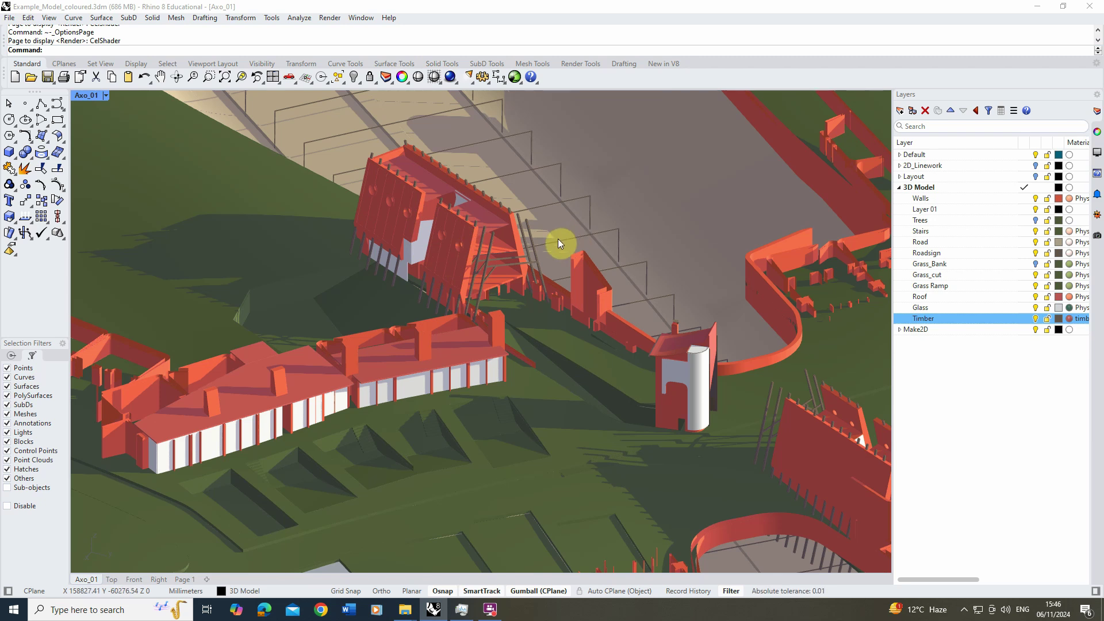
{"action": "left_click", "coordinate": [1036, 221]}
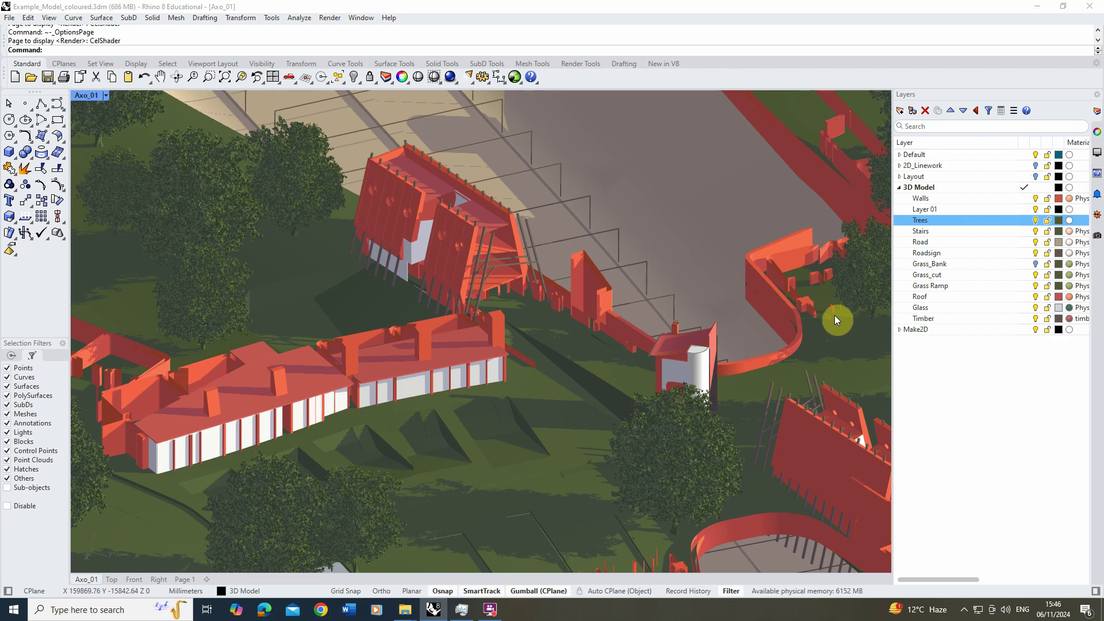
{"action": "left_click", "coordinate": [1057, 220]}
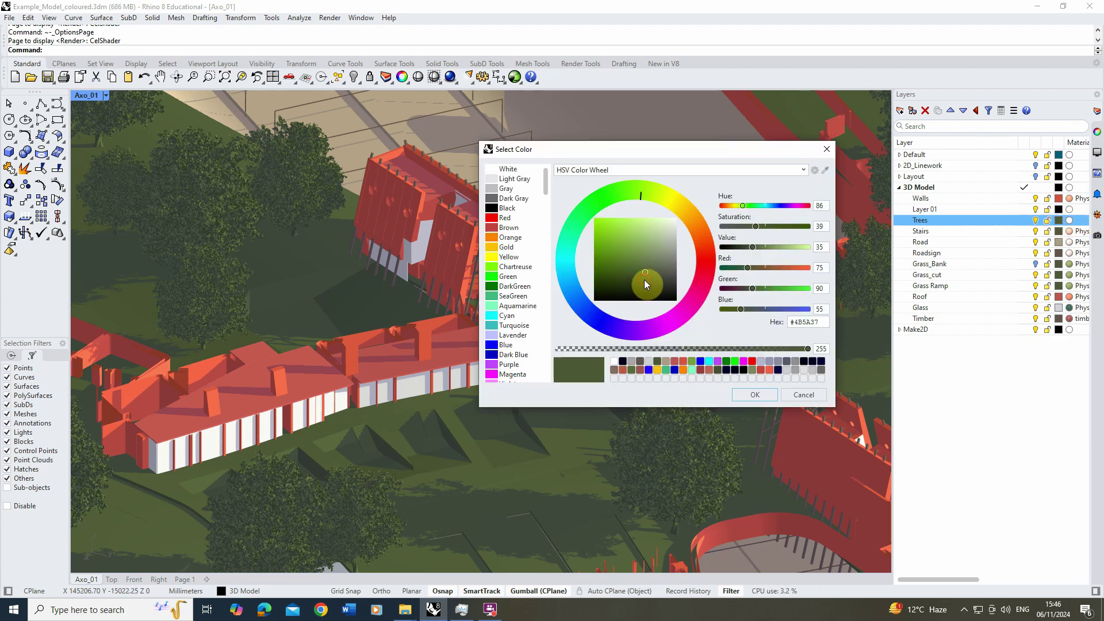
{"action": "left_click", "coordinate": [761, 389]}
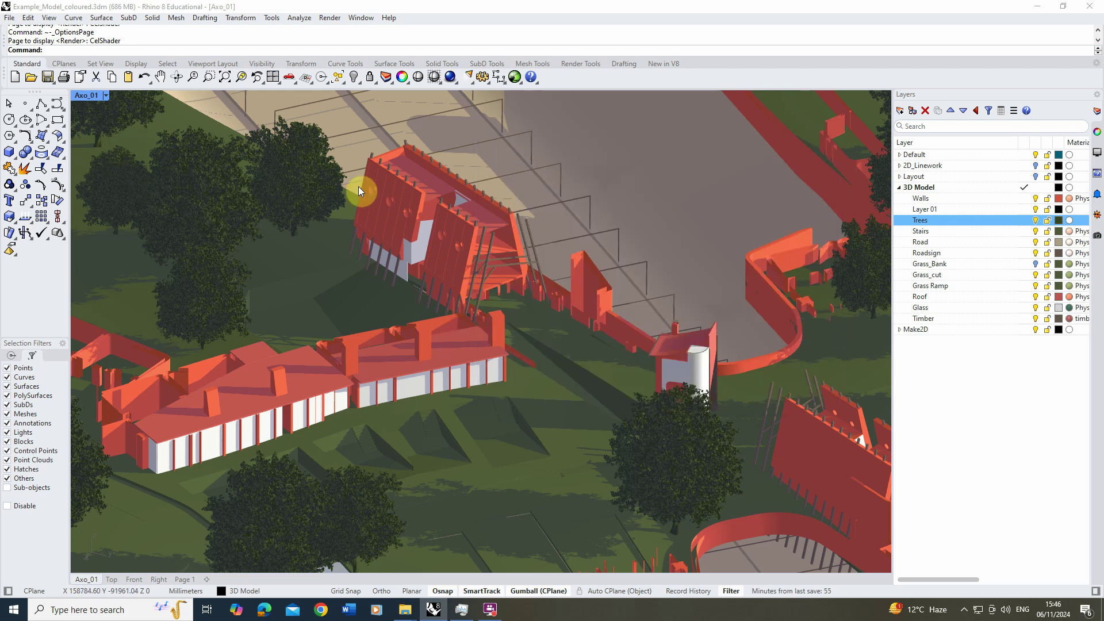
{"action": "mouse_move", "coordinate": [516, 357]}
{"action": "right_mouse_down"}
{"action": "mouse_move", "coordinate": [505, 345]}
{"action": "mouse_move", "coordinate": [357, 338]}
{"action": "mouse_move", "coordinate": [586, 364]}
{"action": "mouse_move", "coordinate": [490, 361]}
{"action": "mouse_move", "coordinate": [505, 351]}
{"action": "mouse_move", "coordinate": [525, 364]}
{"action": "mouse_move", "coordinate": [489, 350]}
{"action": "mouse_move", "coordinate": [498, 357]}
{"action": "right_mouse_up"}
{"action": "scroll", "coordinate": [498, 357], "scroll_direction": "up", "scroll_amount": 2}
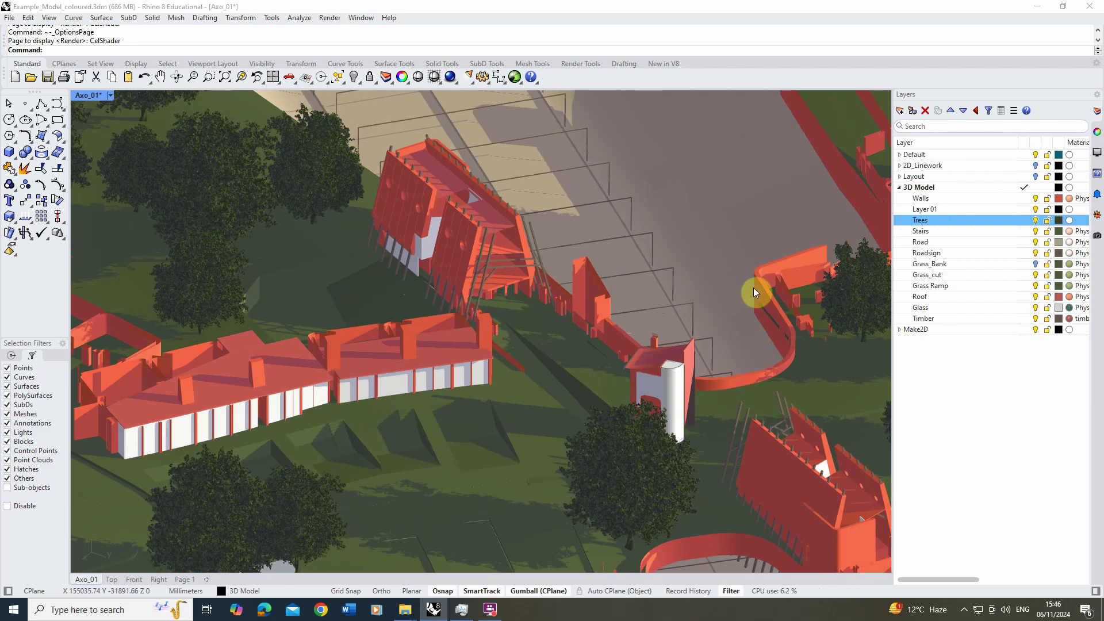
{"action": "right_click_drag", "start_coordinate": [488, 334], "coordinate": [487, 335]}
{"action": "scroll", "coordinate": [502, 332], "scroll_direction": "up", "scroll_amount": 3}
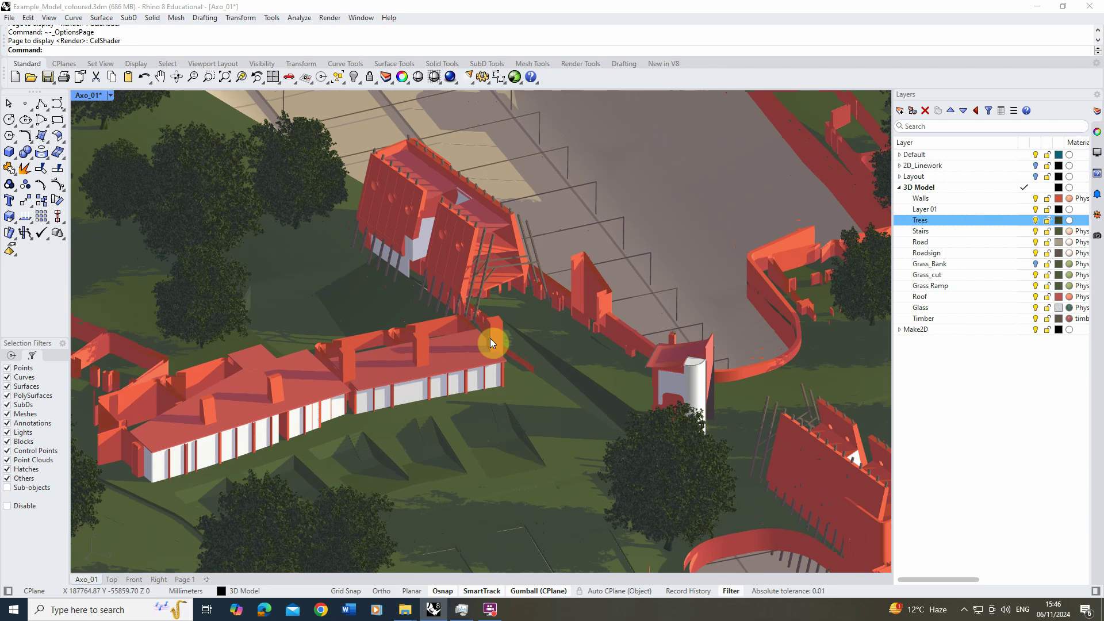
{"action": "scroll", "coordinate": [480, 366], "scroll_direction": "down", "scroll_amount": 1}
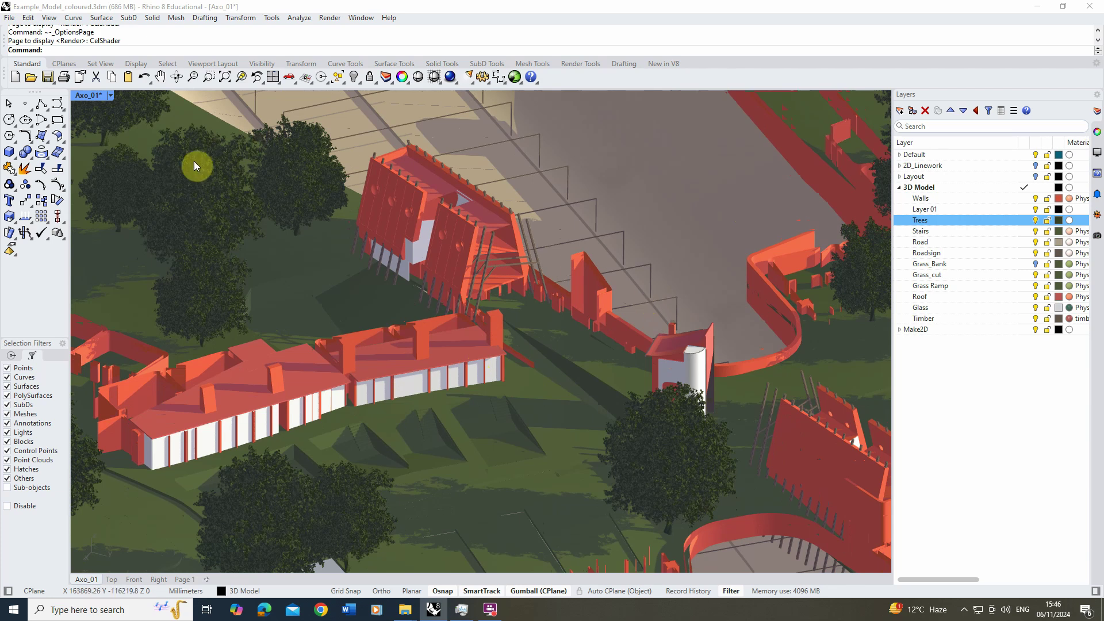
Set up a capture of the Axo_01 view to file with the grid, world axes and CPlane axes excluded
{"action": "left_click", "coordinate": [110, 95]}
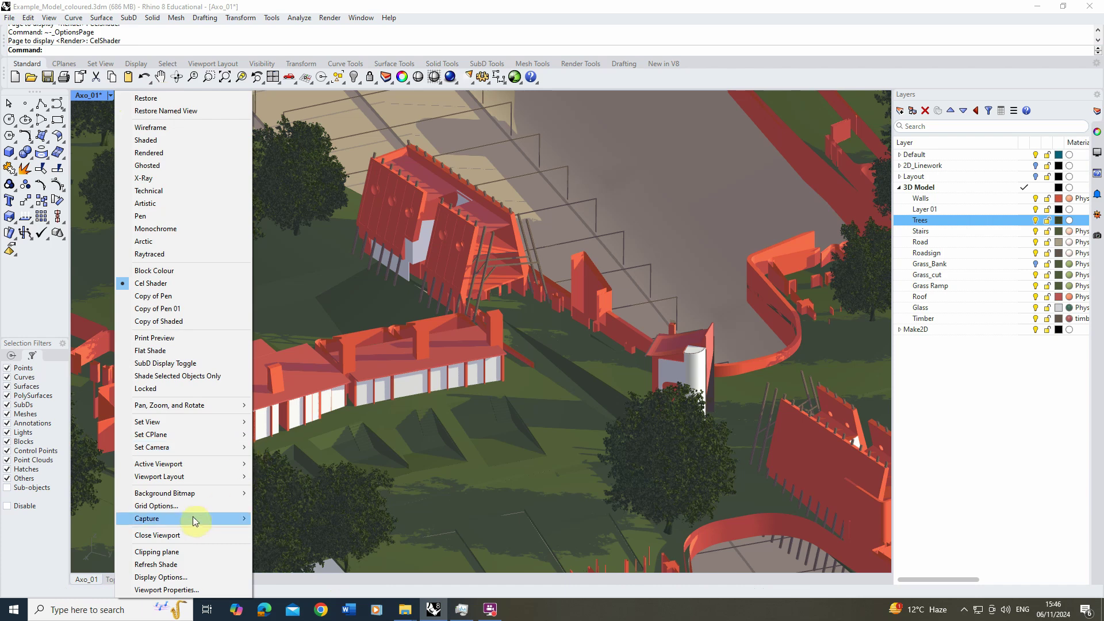
{"action": "mouse_move", "coordinate": [190, 518]}
{"action": "left_click", "coordinate": [287, 530]}
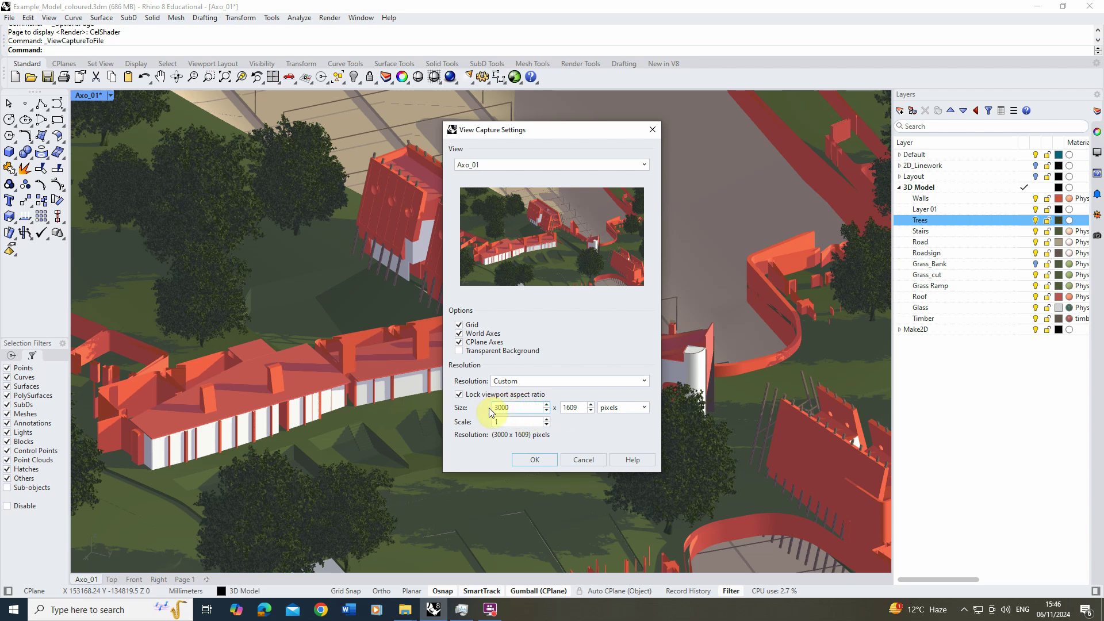
{"action": "left_click", "coordinate": [458, 325]}
{"action": "left_click", "coordinate": [458, 333]}
{"action": "left_click", "coordinate": [459, 342]}
{"action": "left_click", "coordinate": [536, 460]}
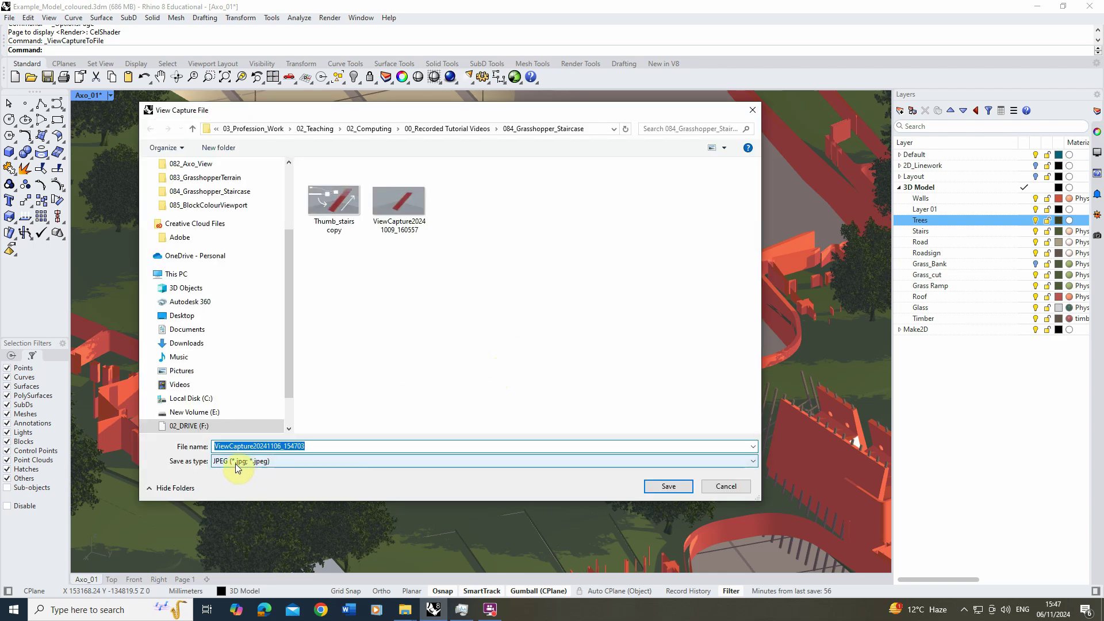
Choose JPEG as the view capture's file type and cancel the save
{"action": "left_click", "coordinate": [237, 462]}
{"action": "left_click", "coordinate": [238, 472]}
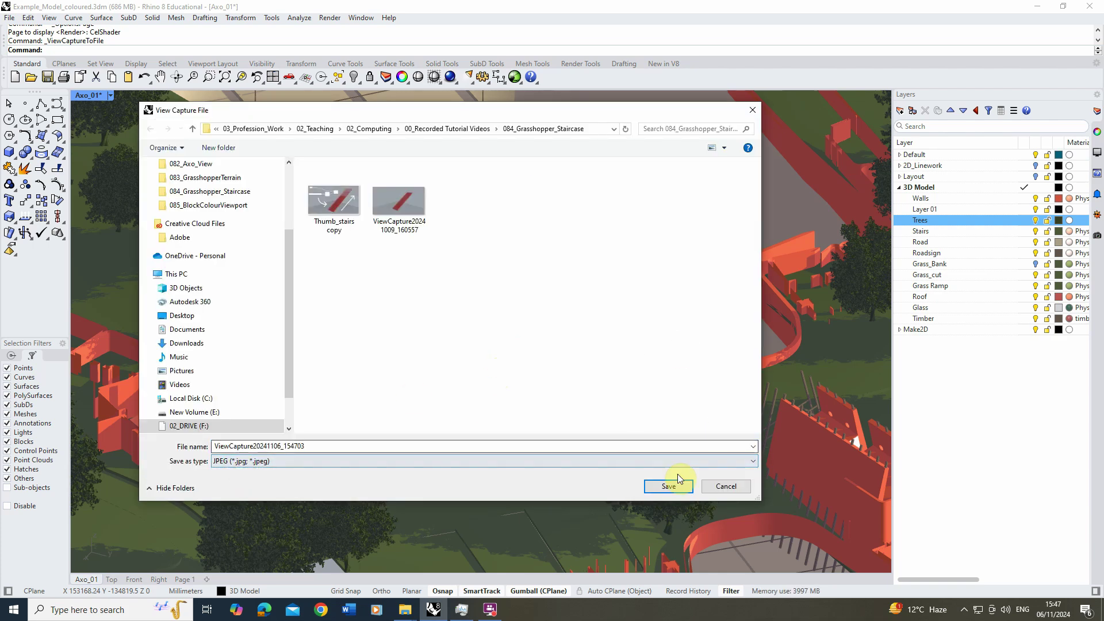
{"action": "left_click", "coordinate": [727, 487]}
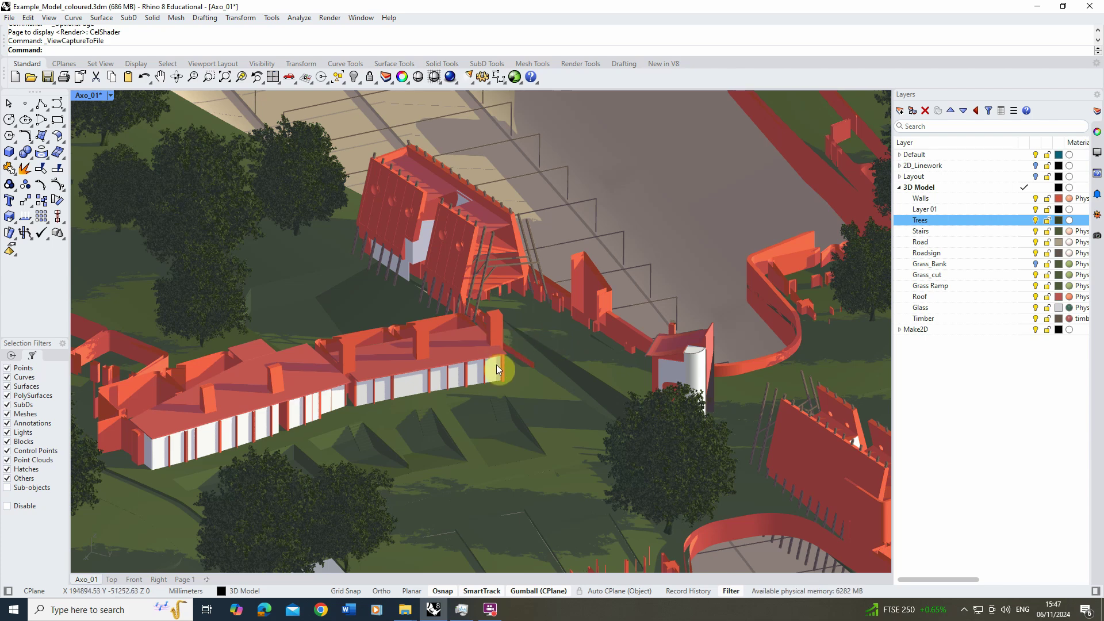
{"action": "right_click_drag", "start_coordinate": [518, 357], "coordinate": [518, 361]}
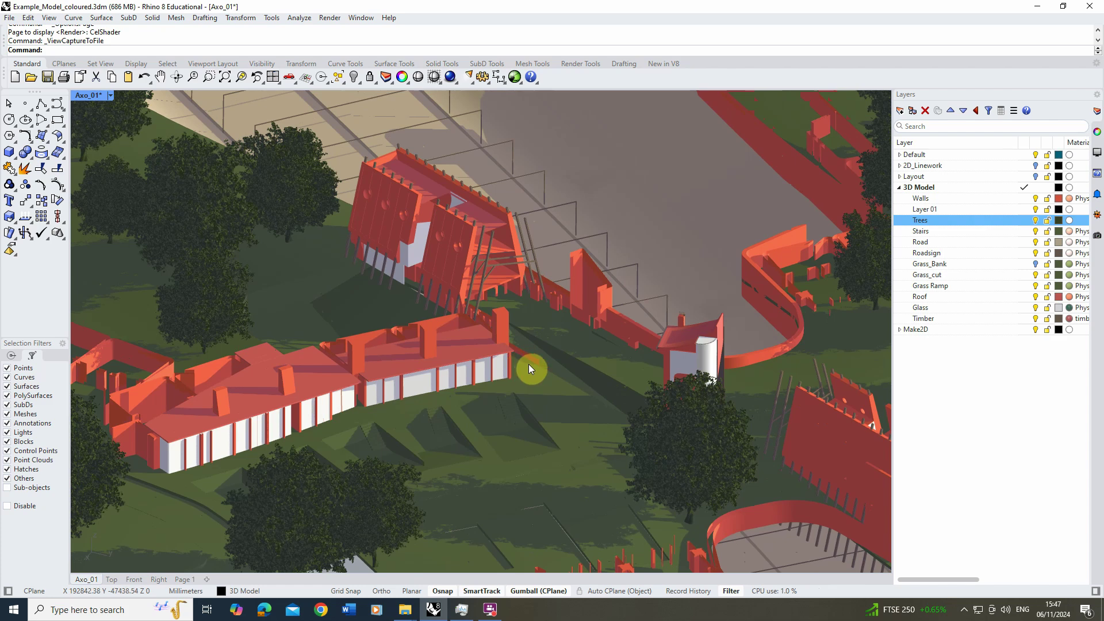